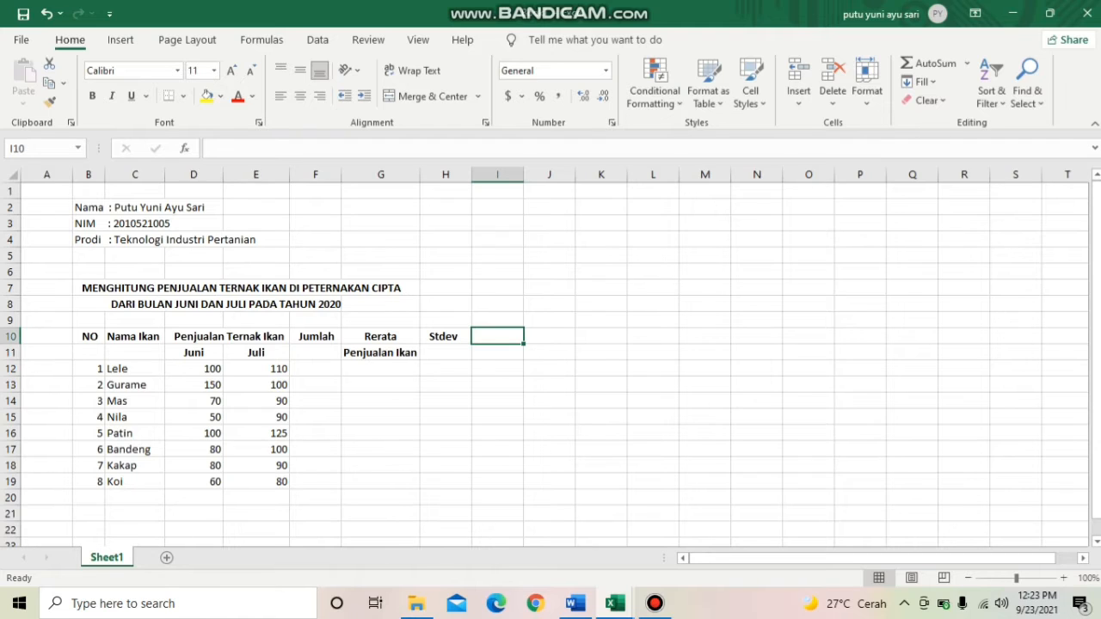
Step: In F12, calculate the Jumlah for Lele with the formula =SUM(D12:E12)
{"action": "left_click", "coordinate": [315, 369]}
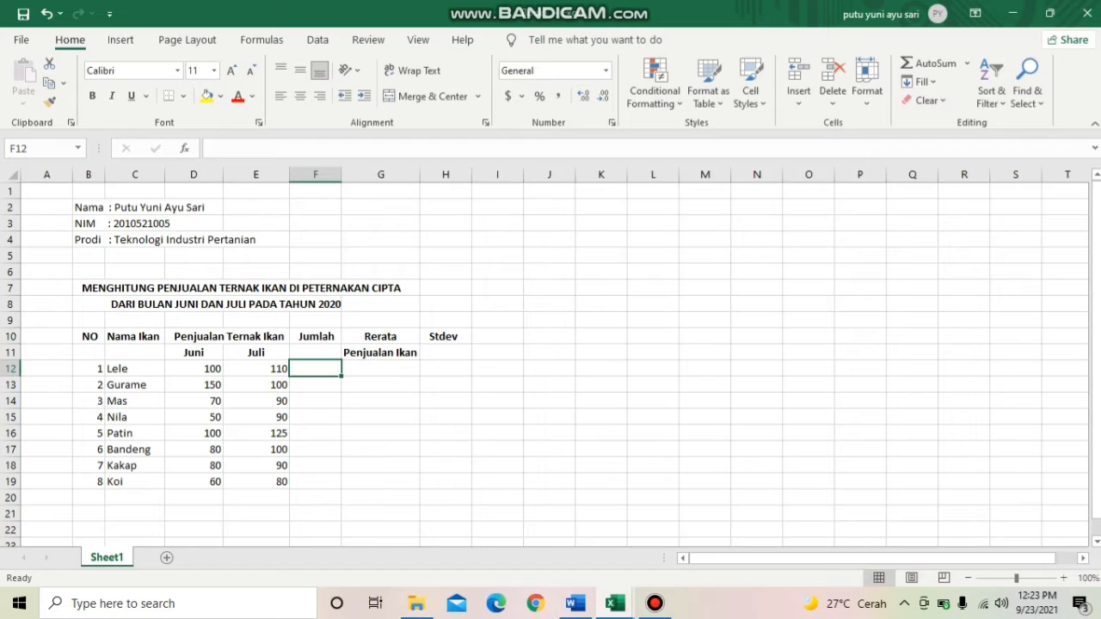
{"action": "type", "text": "="}
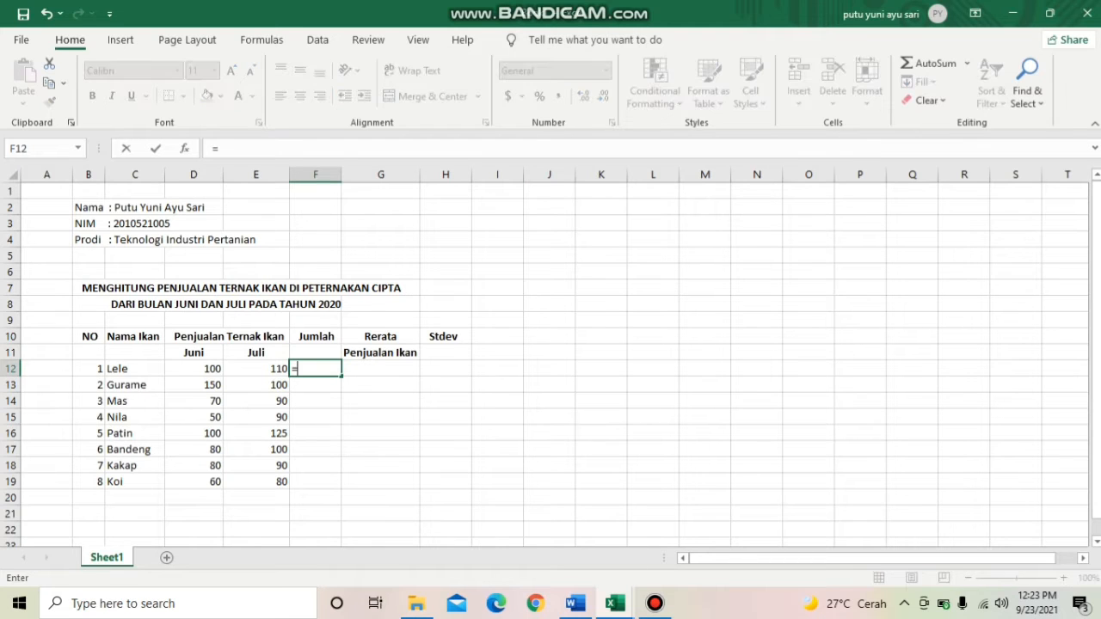
{"action": "type", "text": "sum"}
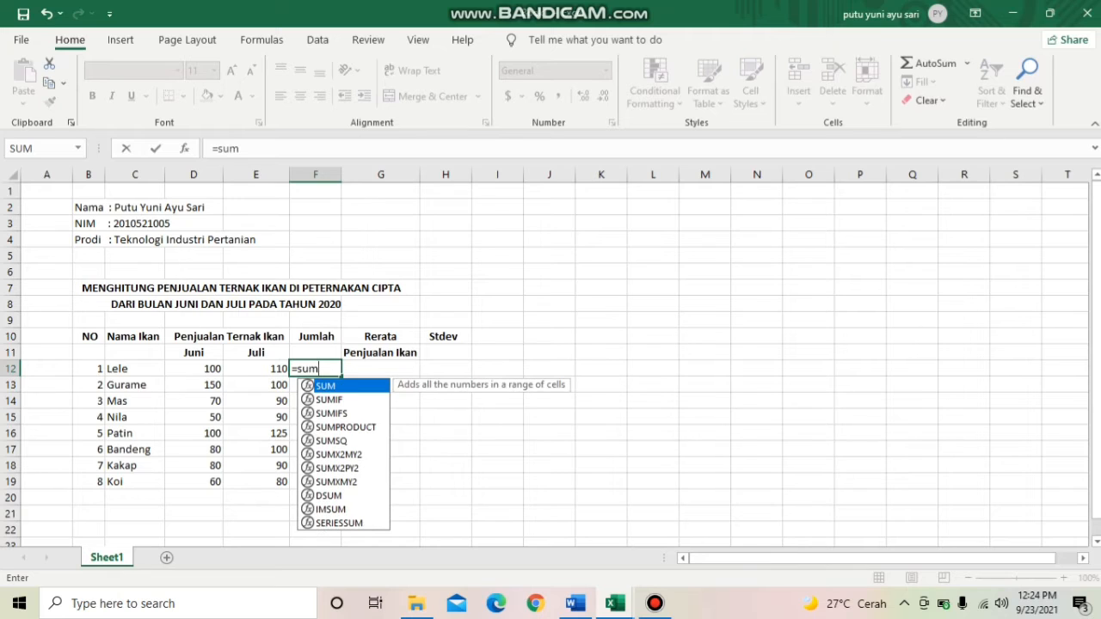
{"action": "type", "text": "("}
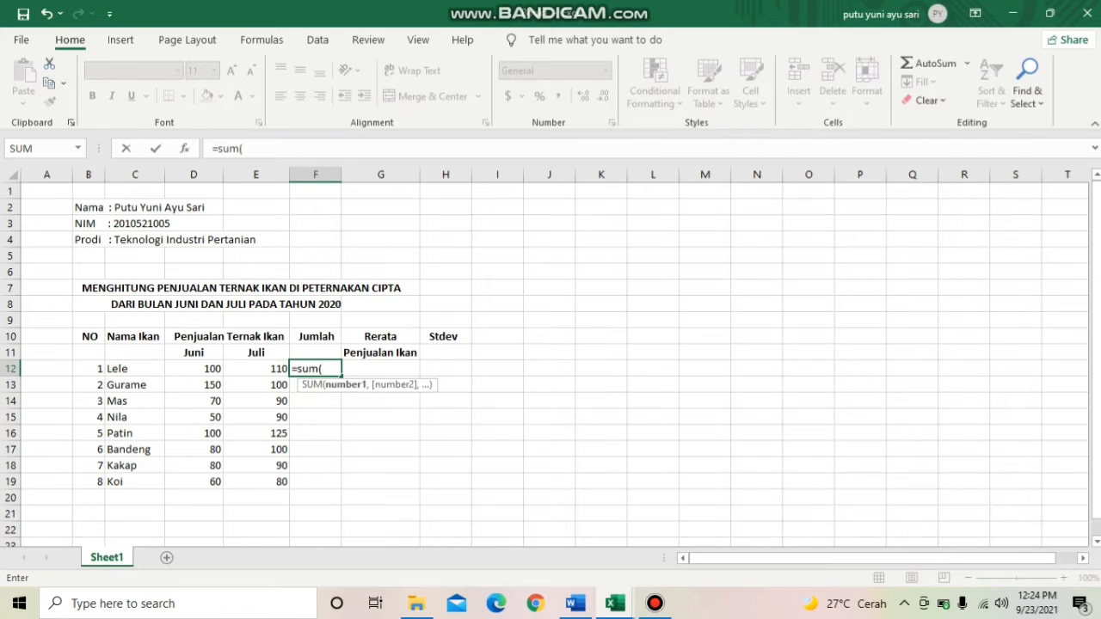
{"action": "left_click_drag", "start_coordinate": [193, 369], "coordinate": [256, 369]}
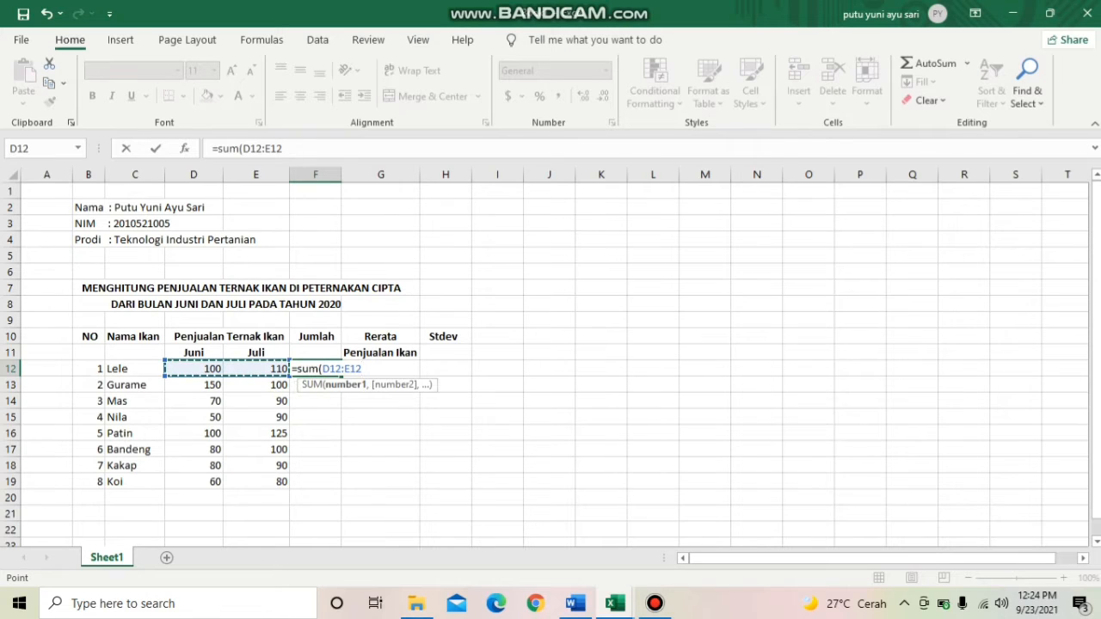
{"action": "type", "text": ")"}
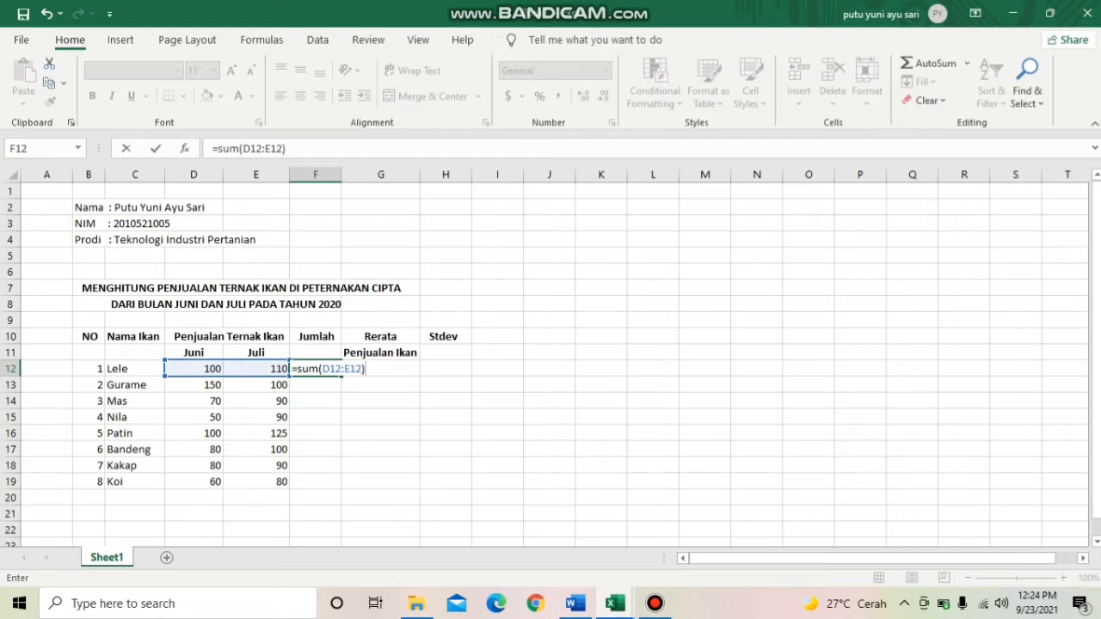
{"action": "key", "text": "Return"}
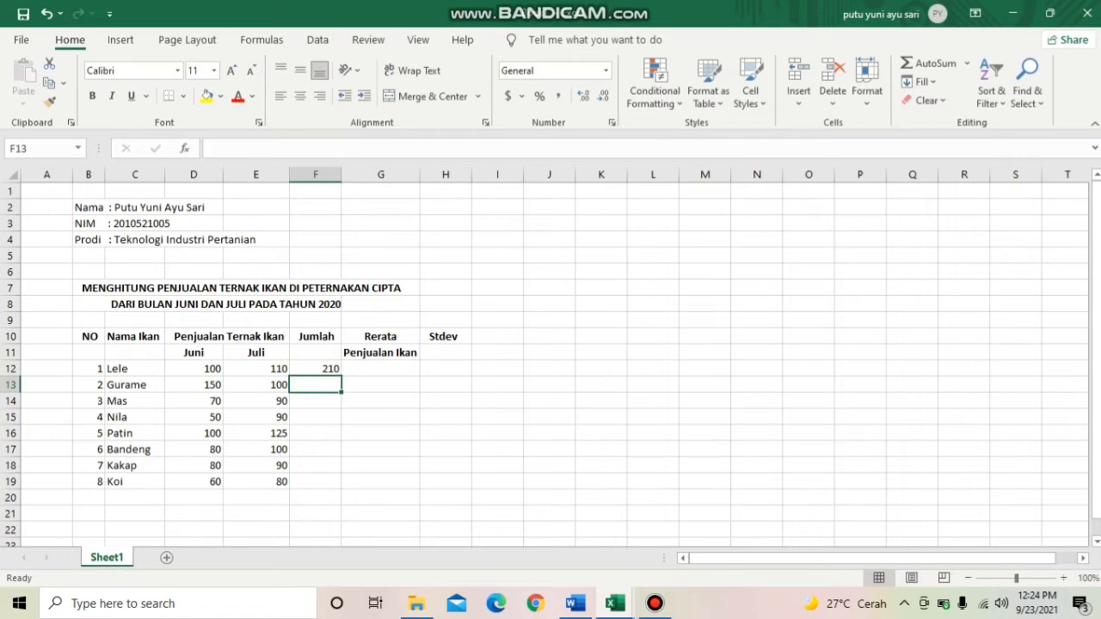
Step: In G12, calculate the average sales for Lele with the formula =AVERAGE(D12:E12)
{"action": "left_click", "coordinate": [381, 370]}
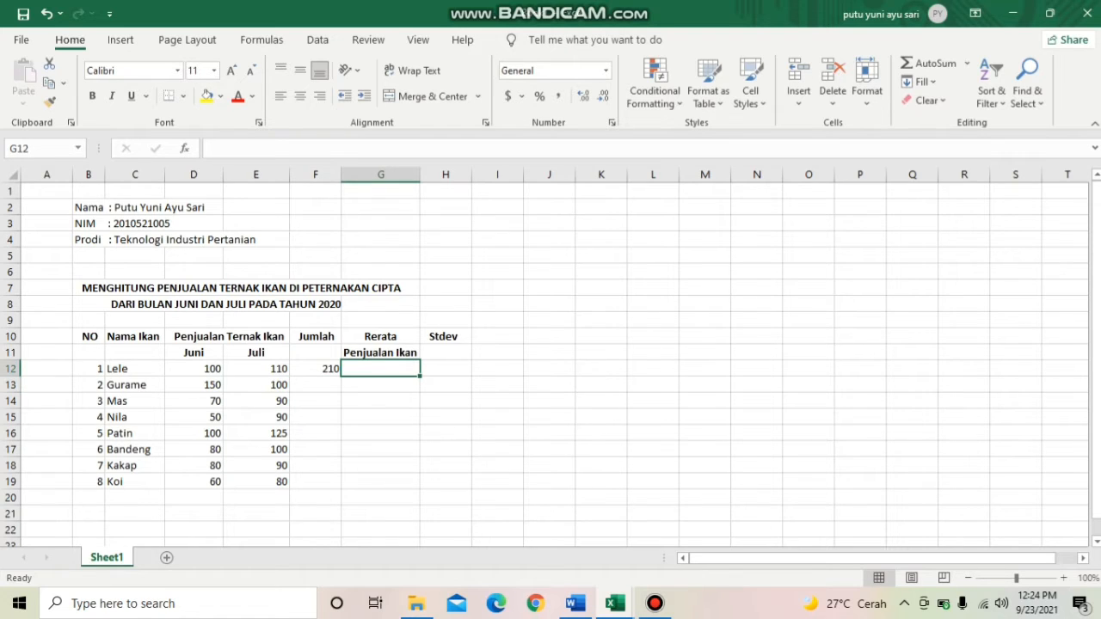
{"action": "type", "text": "="}
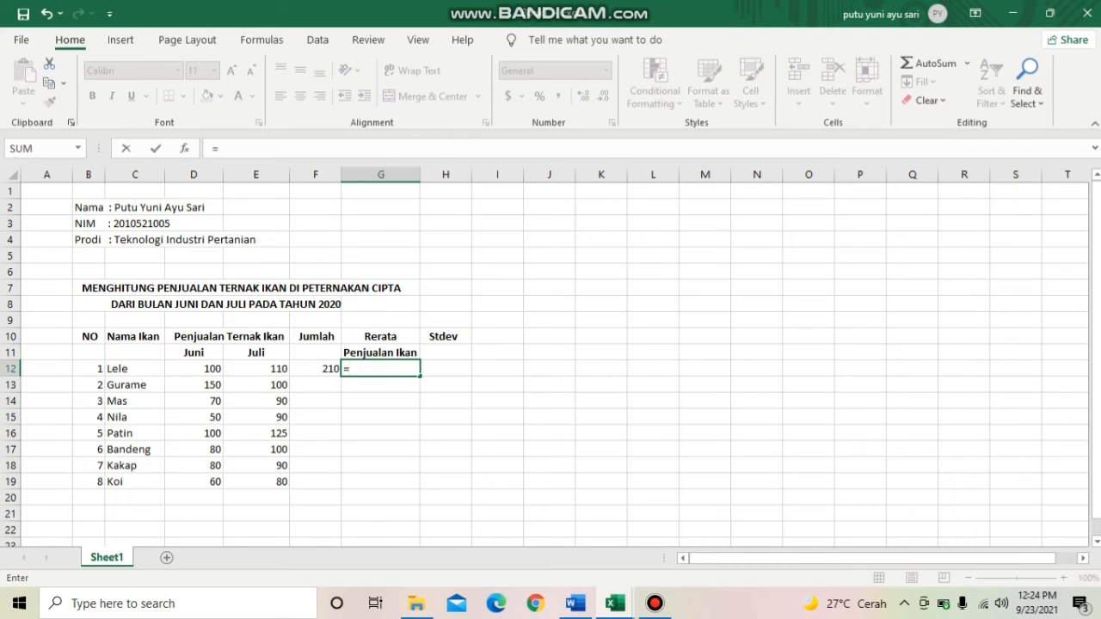
{"action": "type", "text": "aver"}
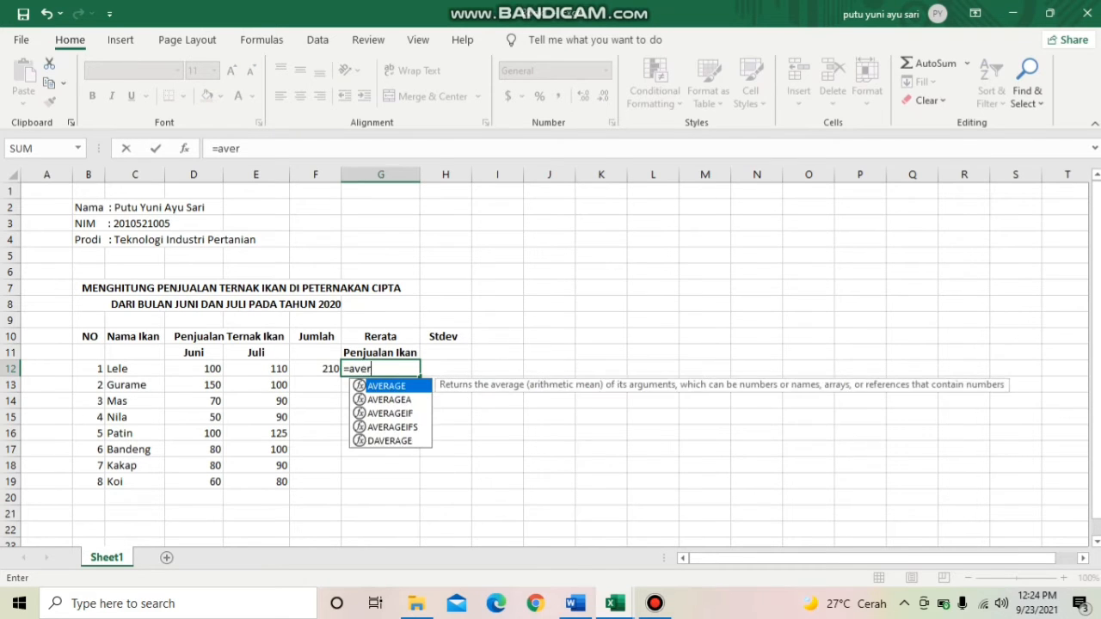
{"action": "type", "text": "age("}
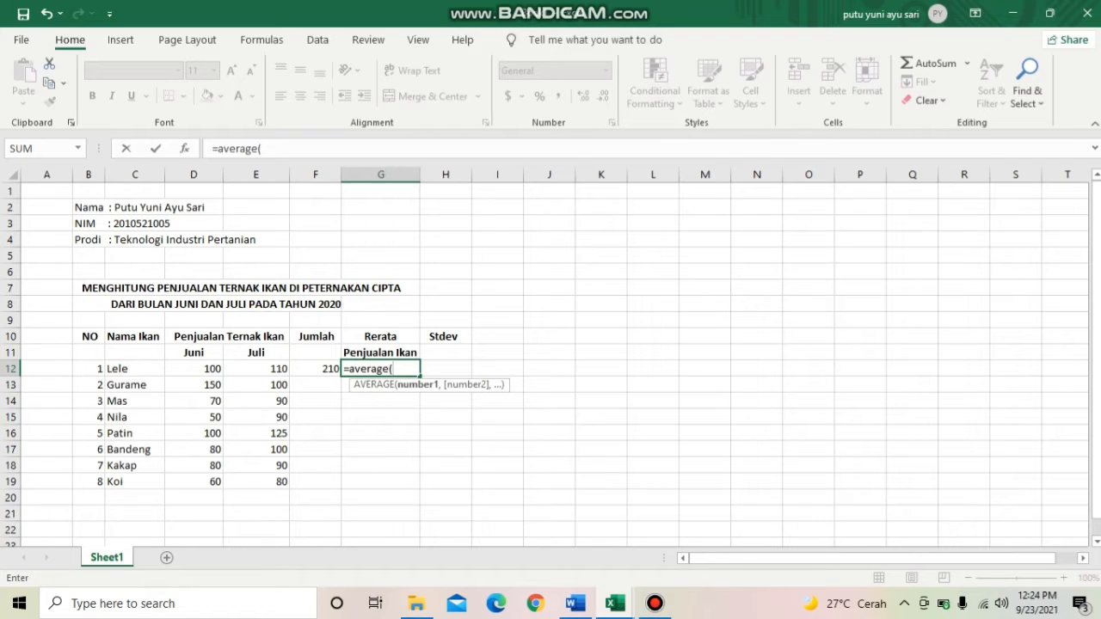
{"action": "left_click_drag", "start_coordinate": [193, 369], "coordinate": [257, 369]}
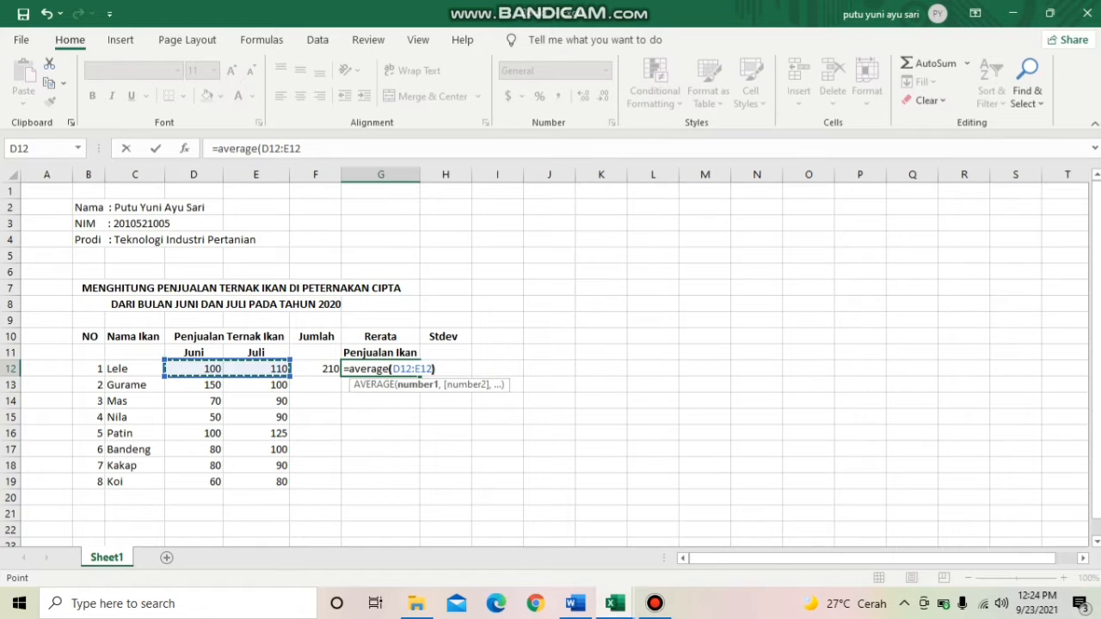
{"action": "key", "text": "ctrl+Return"}
{"action": "key", "text": "Return"}
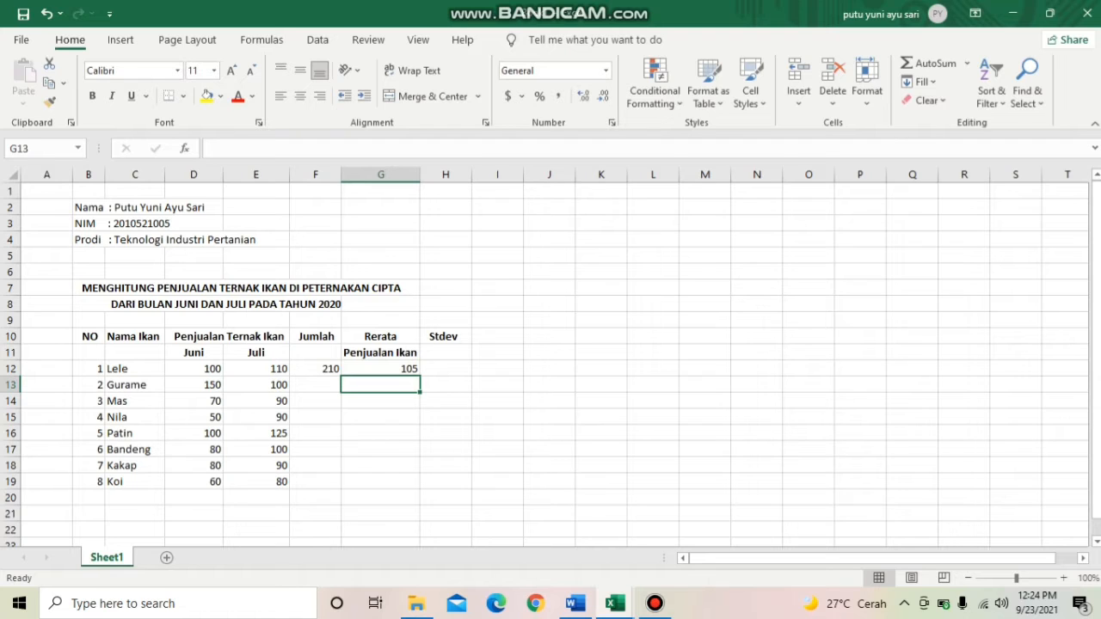
Step: In H12, calculate the standard deviation for Lele with the formula =STDEV(D12:E12)
{"action": "left_click", "coordinate": [446, 369]}
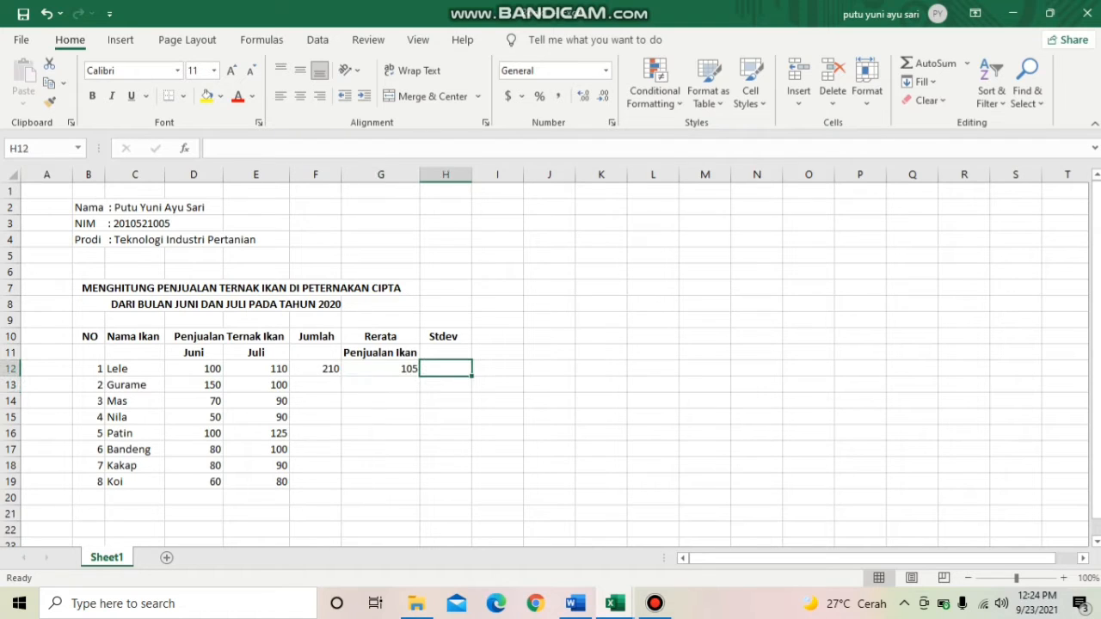
{"action": "type", "text": "=s"}
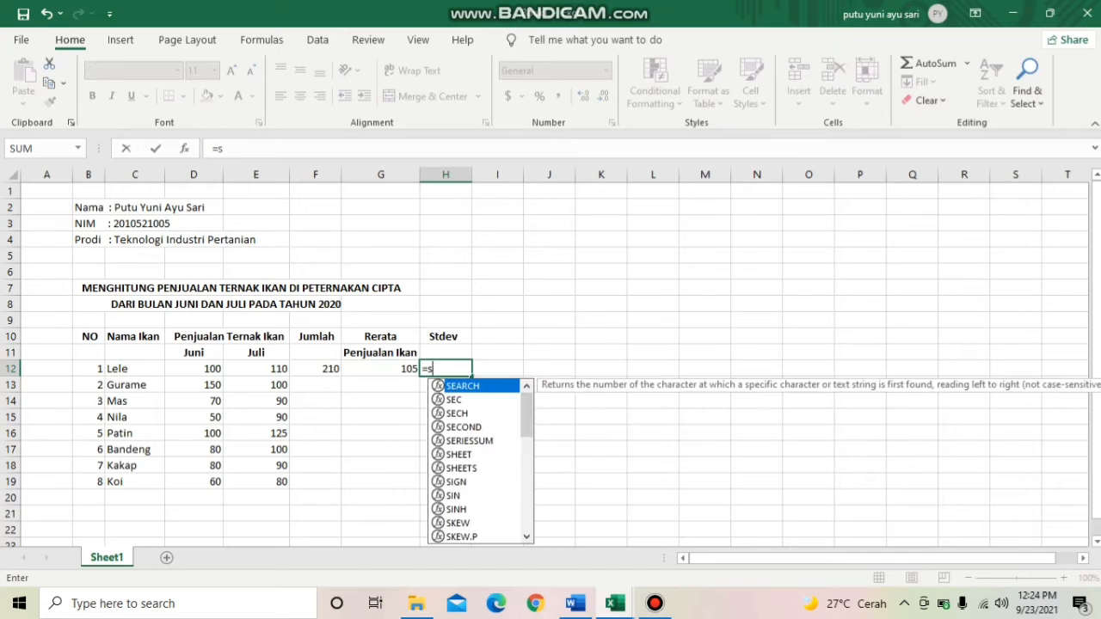
{"action": "type", "text": "tdev"}
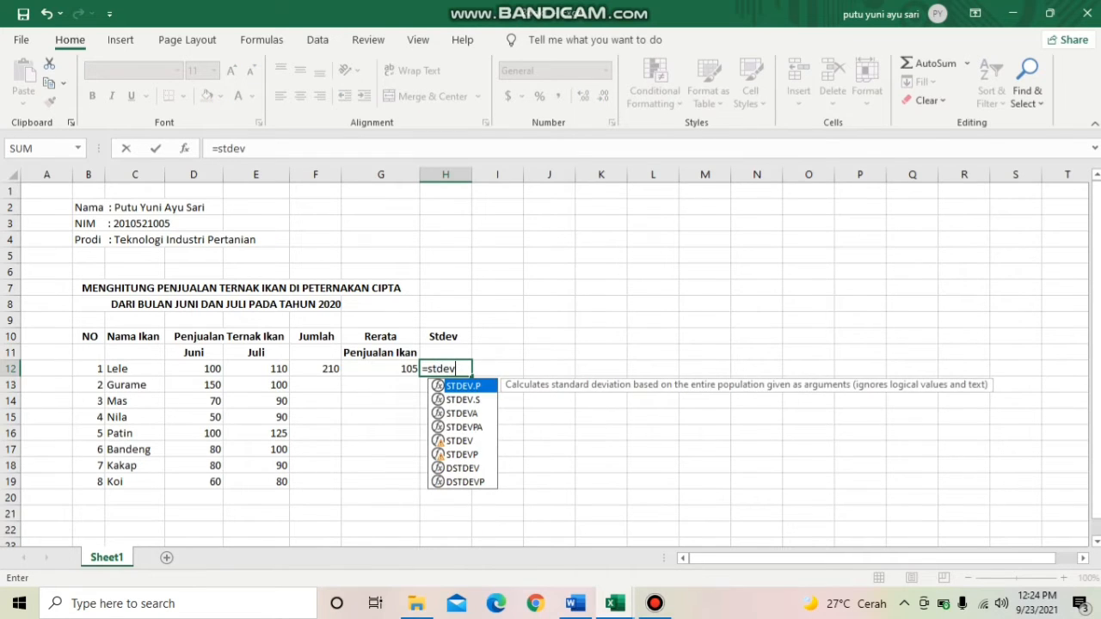
{"action": "type", "text": "("}
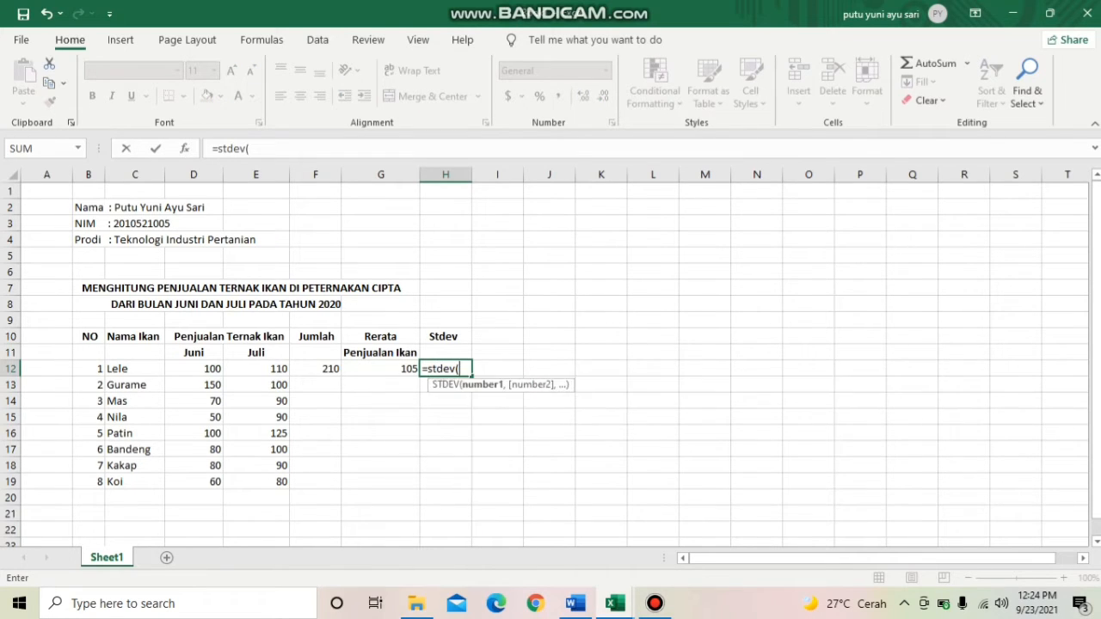
{"action": "left_click_drag", "start_coordinate": [193, 368], "coordinate": [258, 368]}
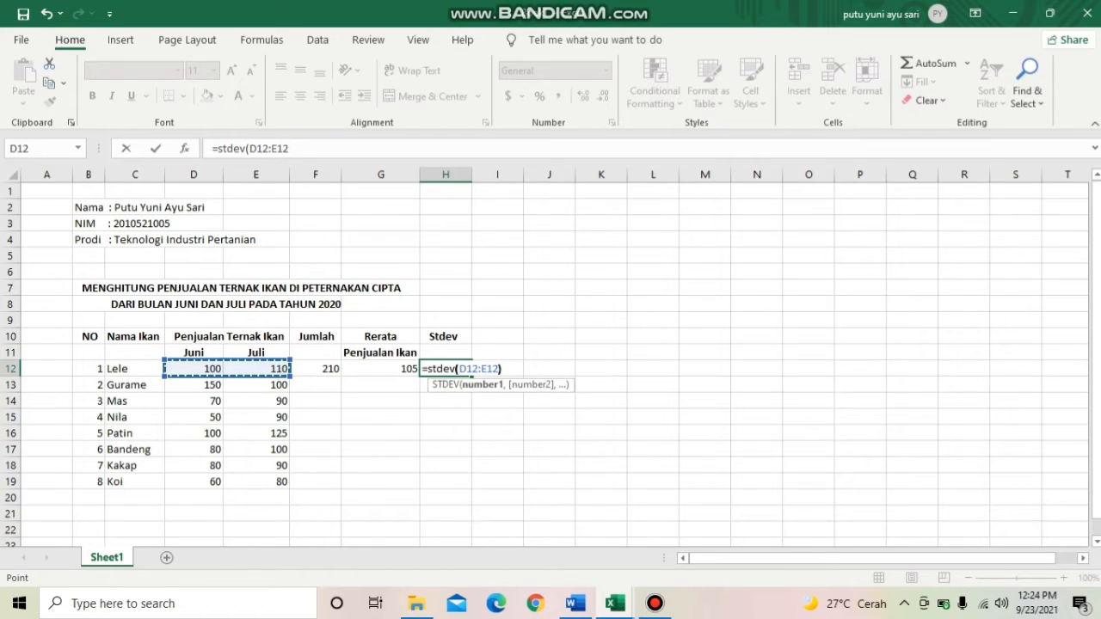
{"action": "type", "text": ")"}
{"action": "key", "text": "Return"}
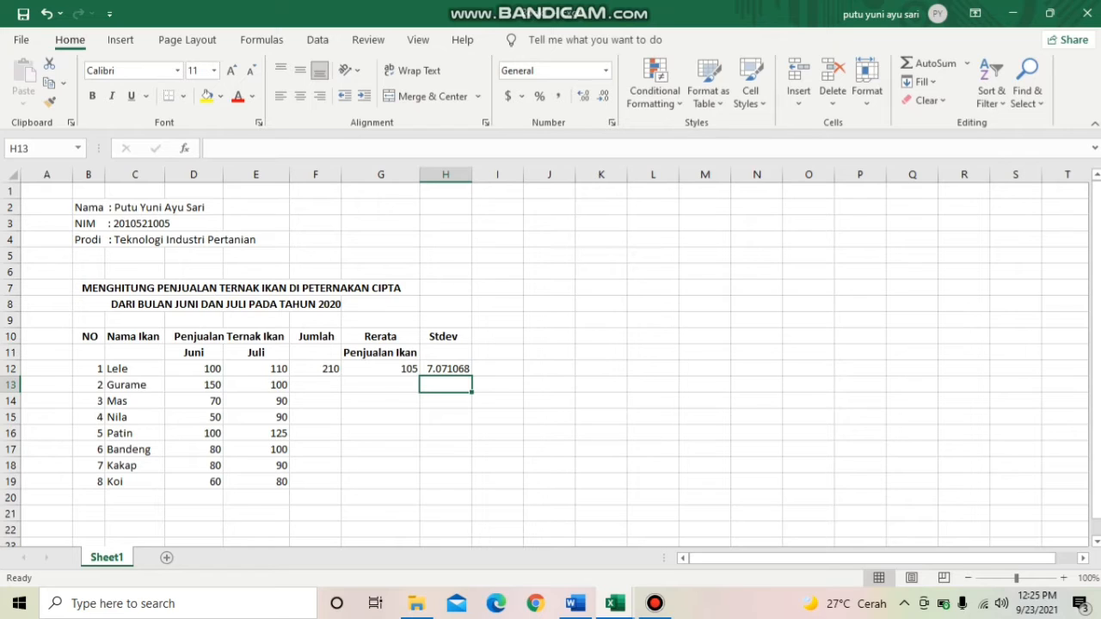
Step: Fill the Jumlah, Rerata and Stdev formulas in F12, G12 and H12 down to row 19 for all the fish
{"action": "left_click", "coordinate": [316, 369]}
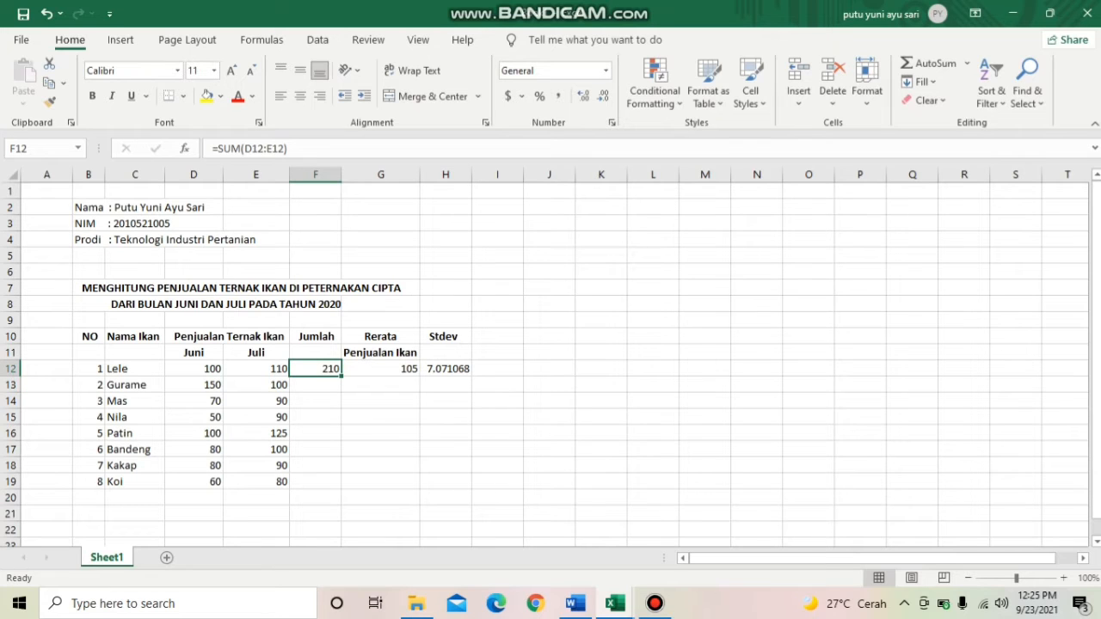
{"action": "left_click_drag", "start_coordinate": [341, 376], "coordinate": [336, 485]}
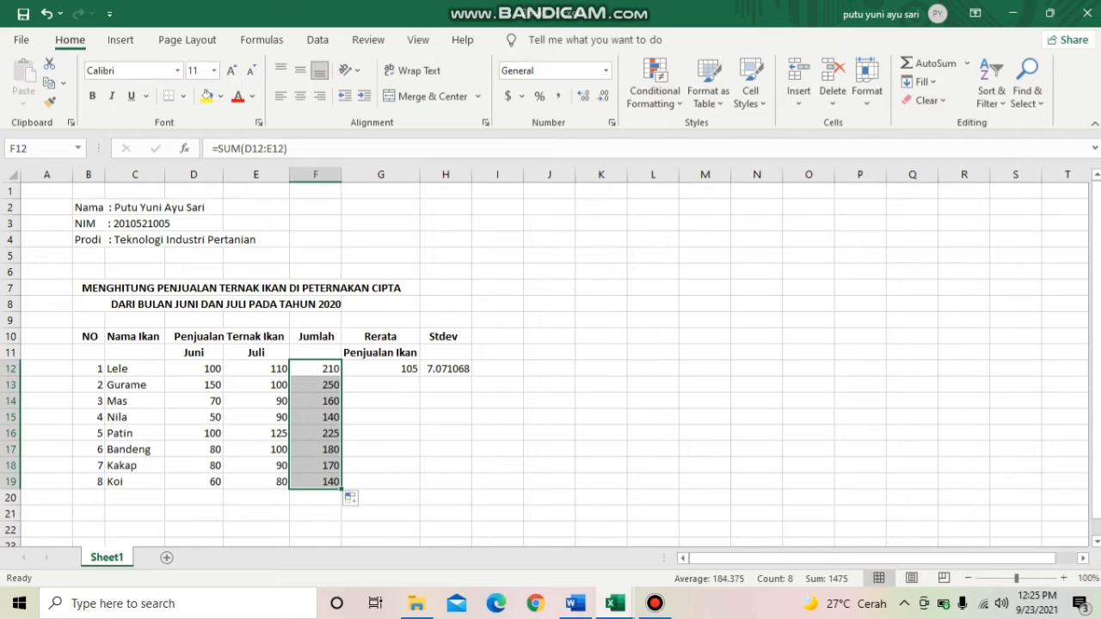
{"action": "left_click", "coordinate": [381, 369]}
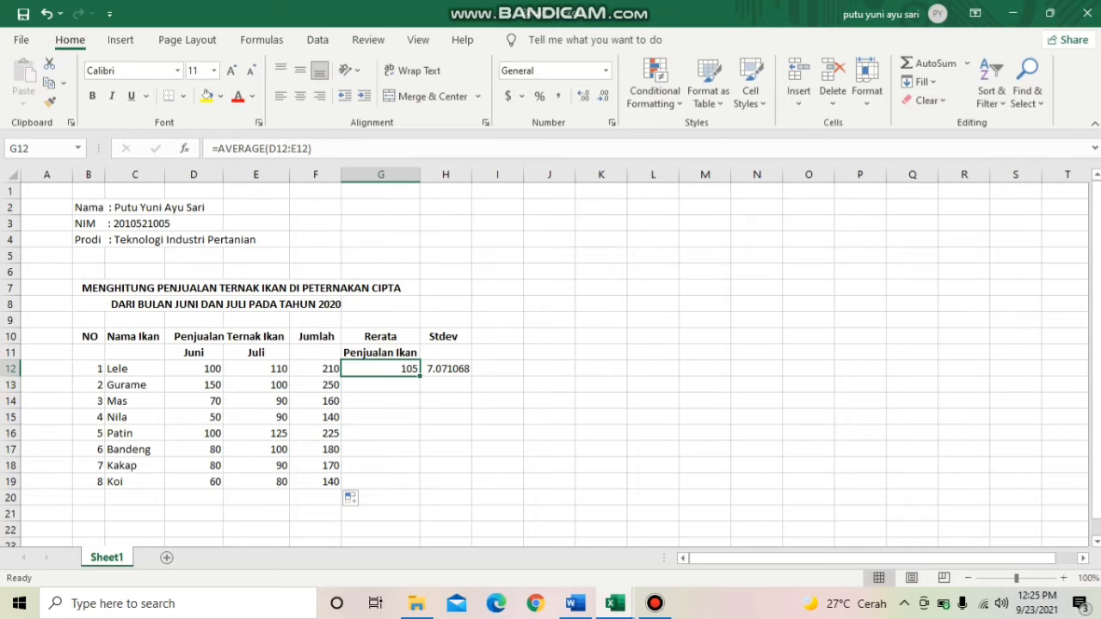
{"action": "left_click_drag", "start_coordinate": [420, 376], "coordinate": [405, 484]}
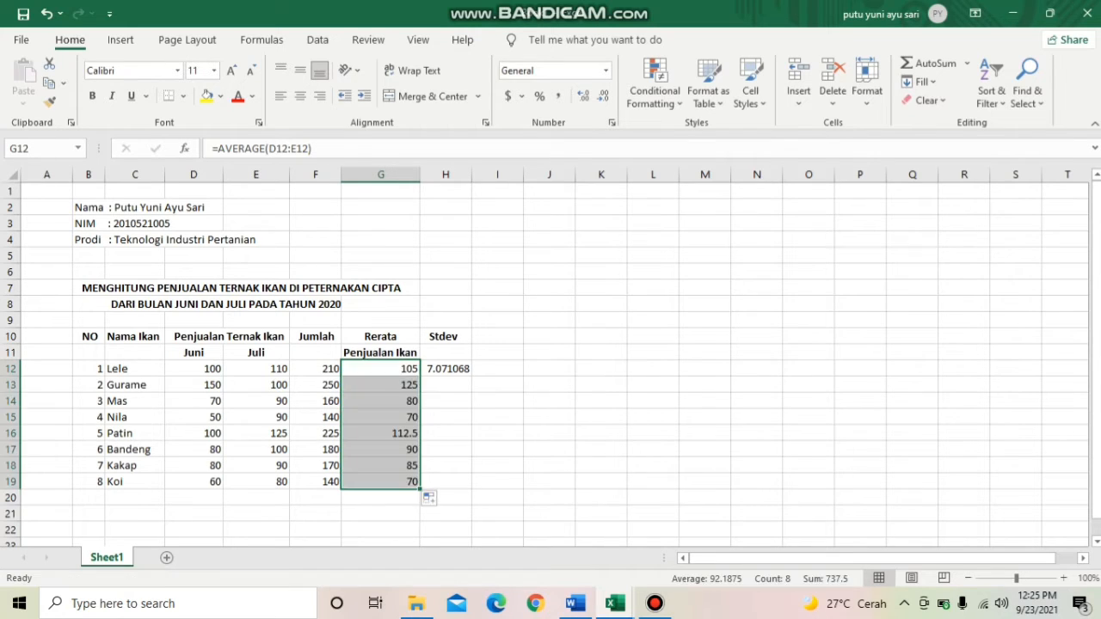
{"action": "left_click", "coordinate": [446, 369]}
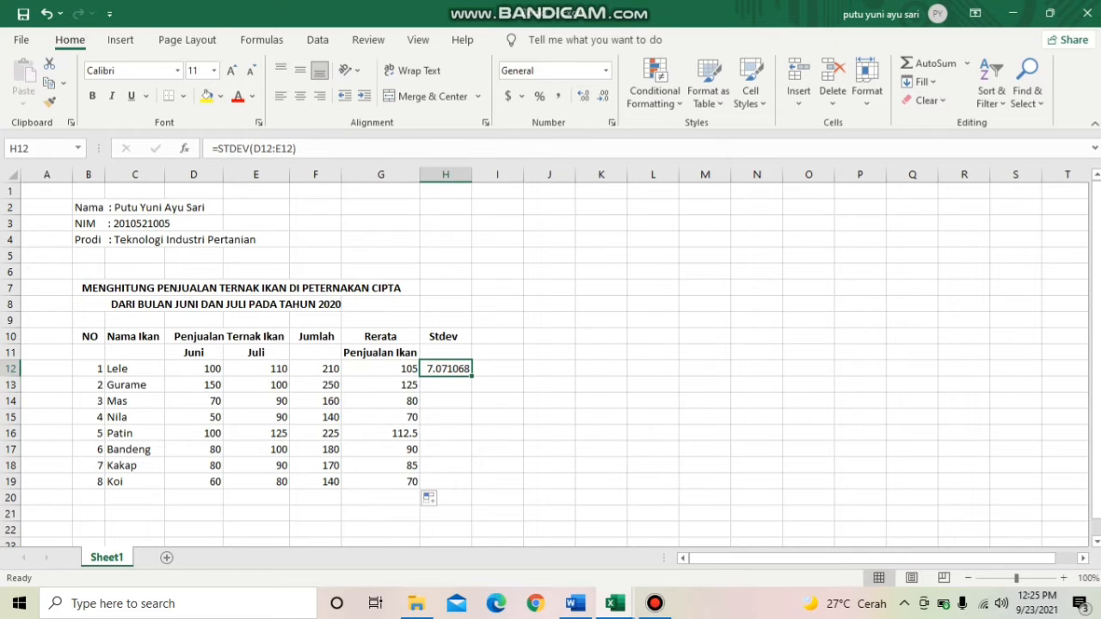
{"action": "left_click_drag", "start_coordinate": [471, 376], "coordinate": [460, 484]}
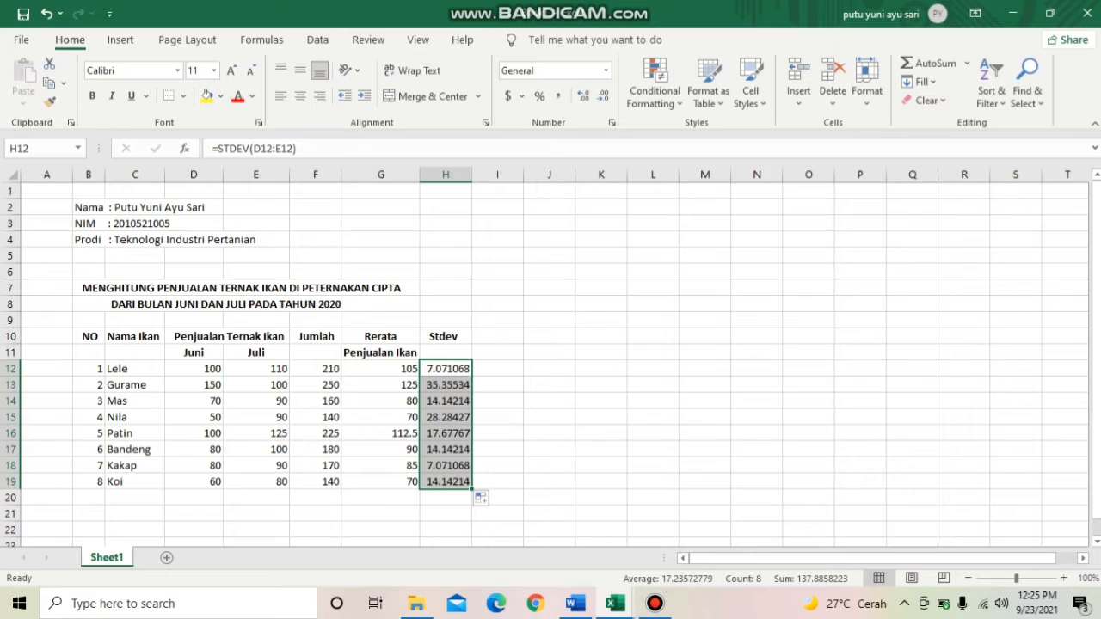
{"action": "left_click", "coordinate": [497, 336]}
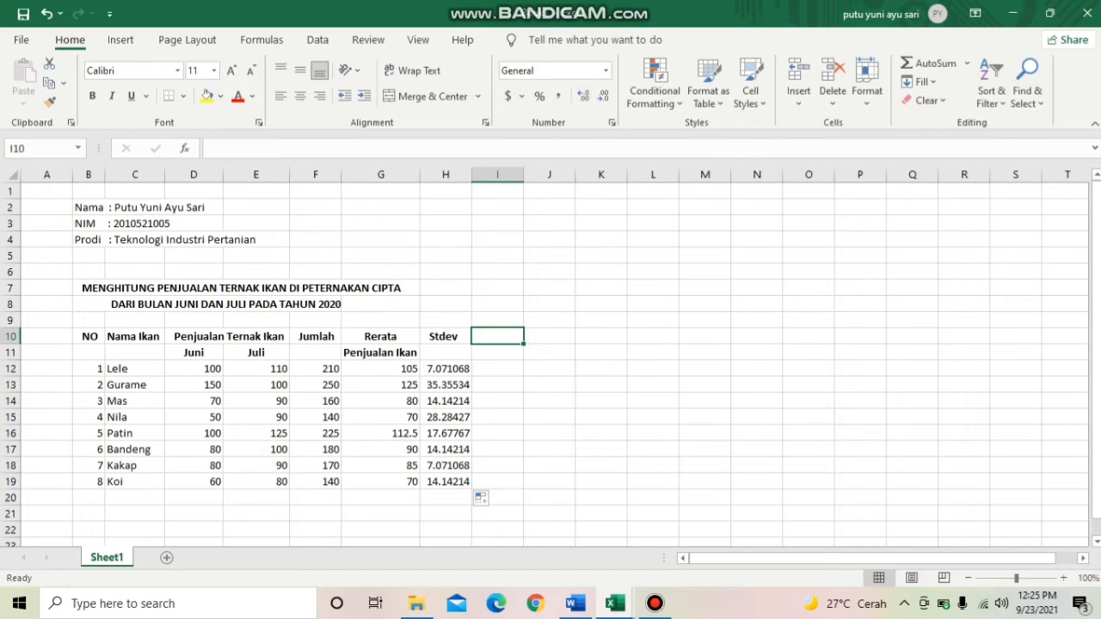
Step: Add a top border to the header cells B10:H10 and a bottom border to the last table row, B19:H19
{"action": "left_click_drag", "start_coordinate": [89, 336], "coordinate": [446, 336]}
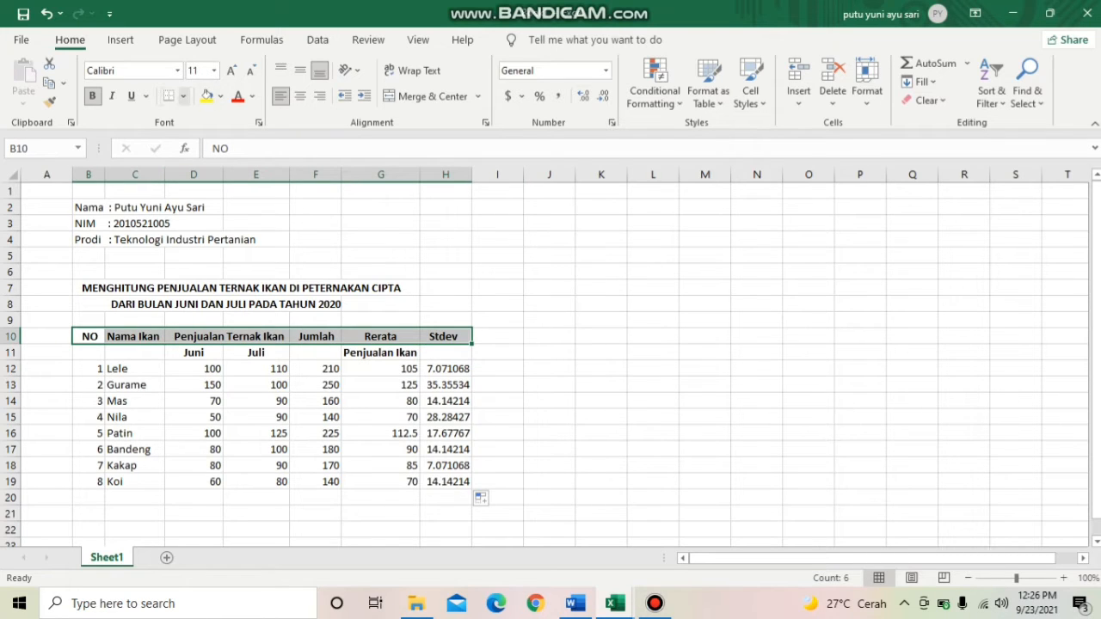
{"action": "left_click", "coordinate": [182, 95]}
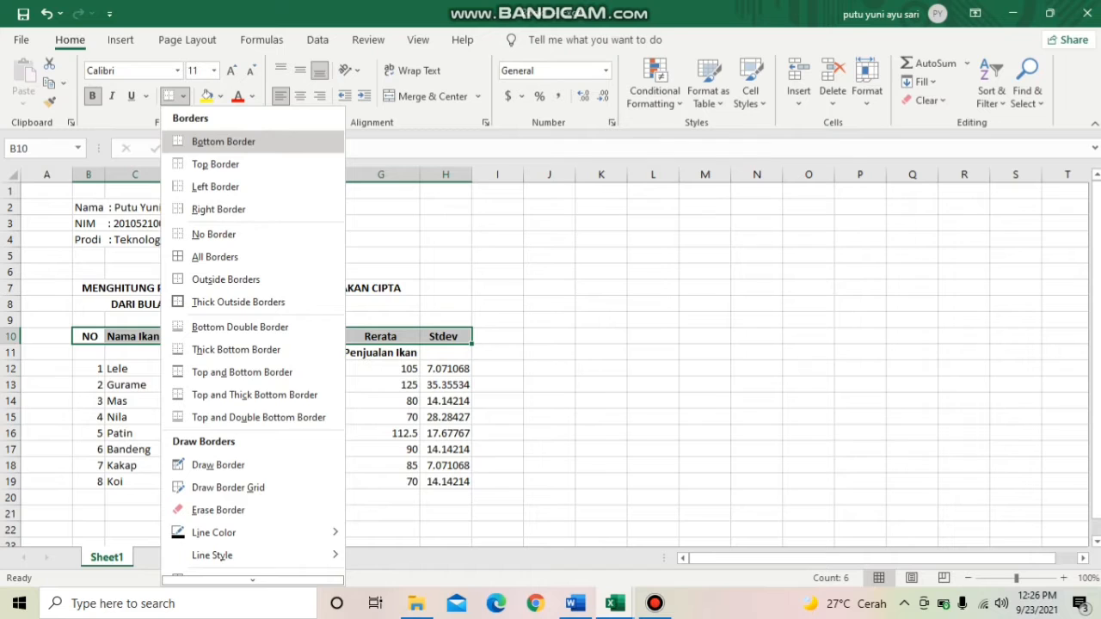
{"action": "left_click", "coordinate": [215, 163]}
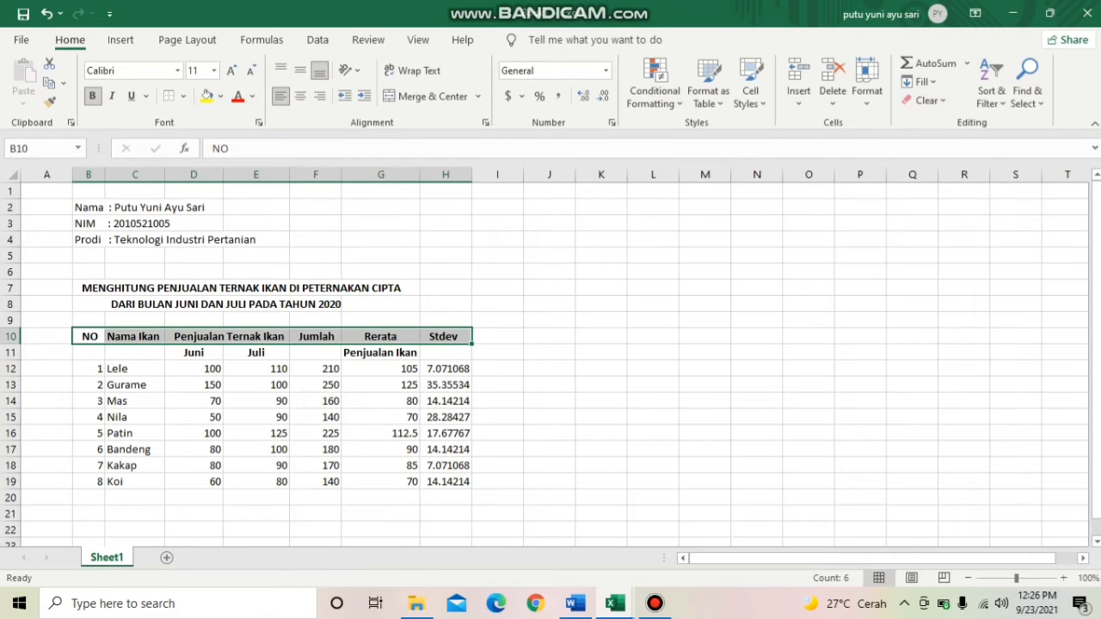
{"action": "left_click_drag", "start_coordinate": [90, 482], "coordinate": [456, 482]}
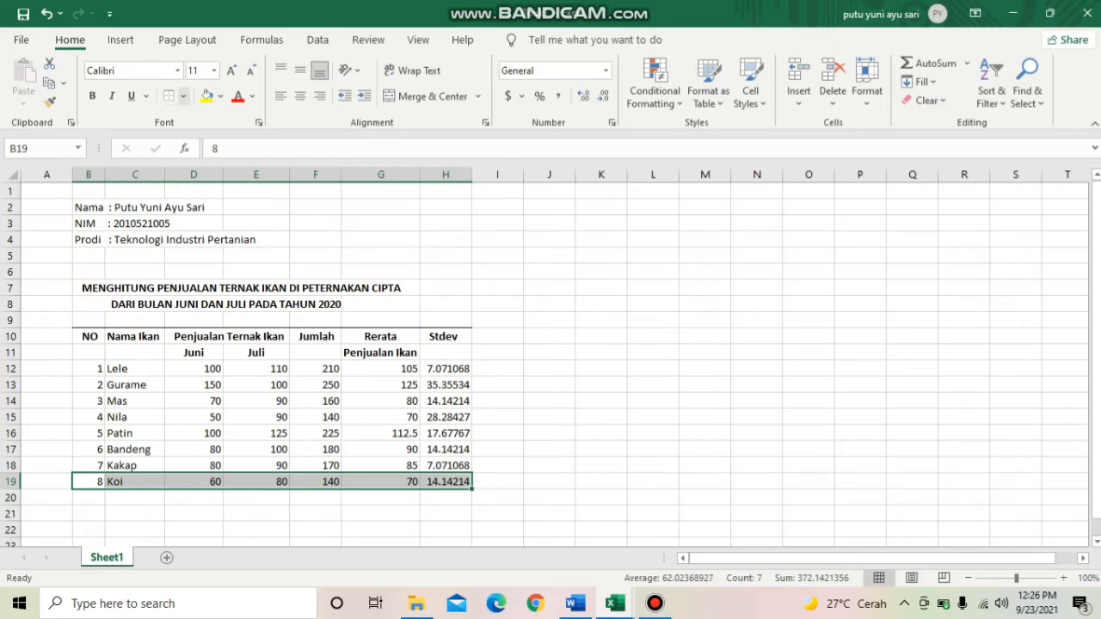
{"action": "left_click", "coordinate": [183, 96]}
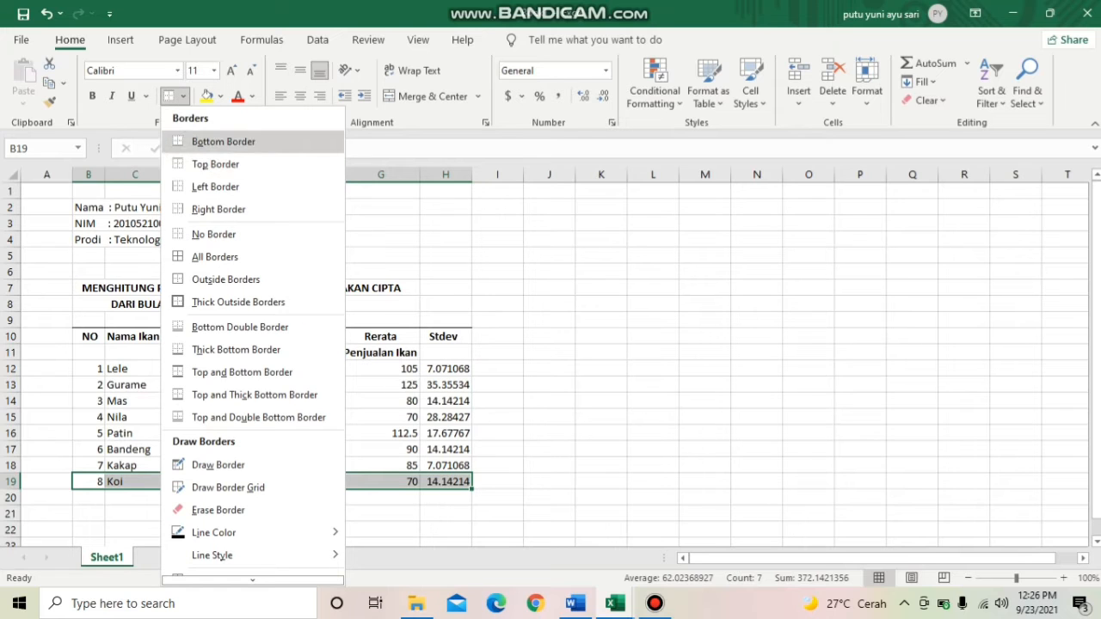
{"action": "left_click", "coordinate": [223, 141]}
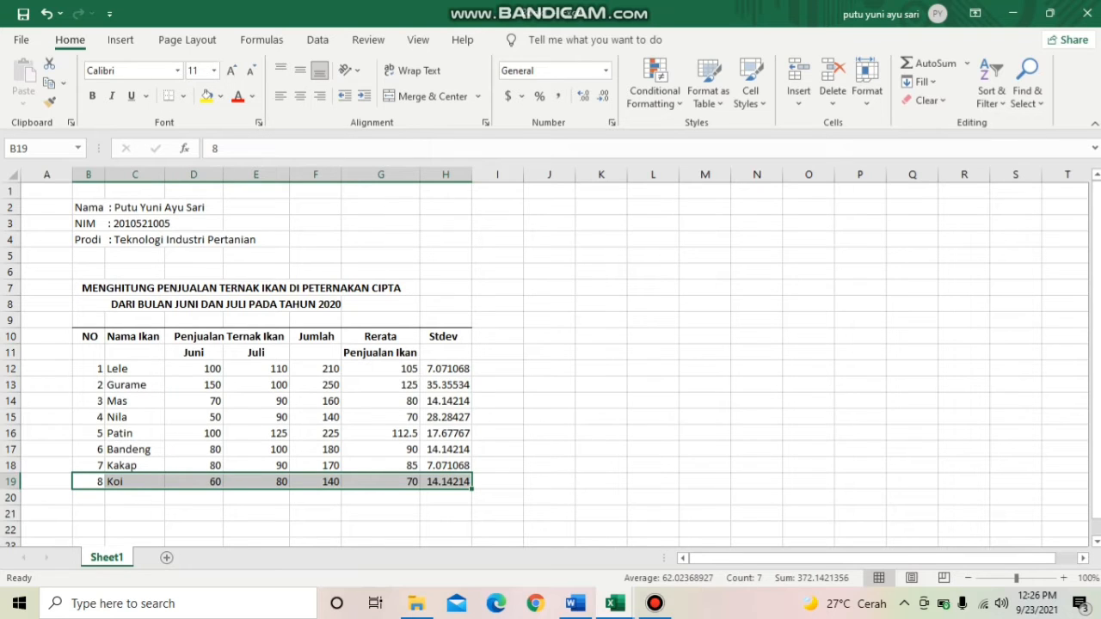
Step: Add a bottom border under the second header row, cells B11:H11
{"action": "left_click_drag", "start_coordinate": [89, 353], "coordinate": [446, 353]}
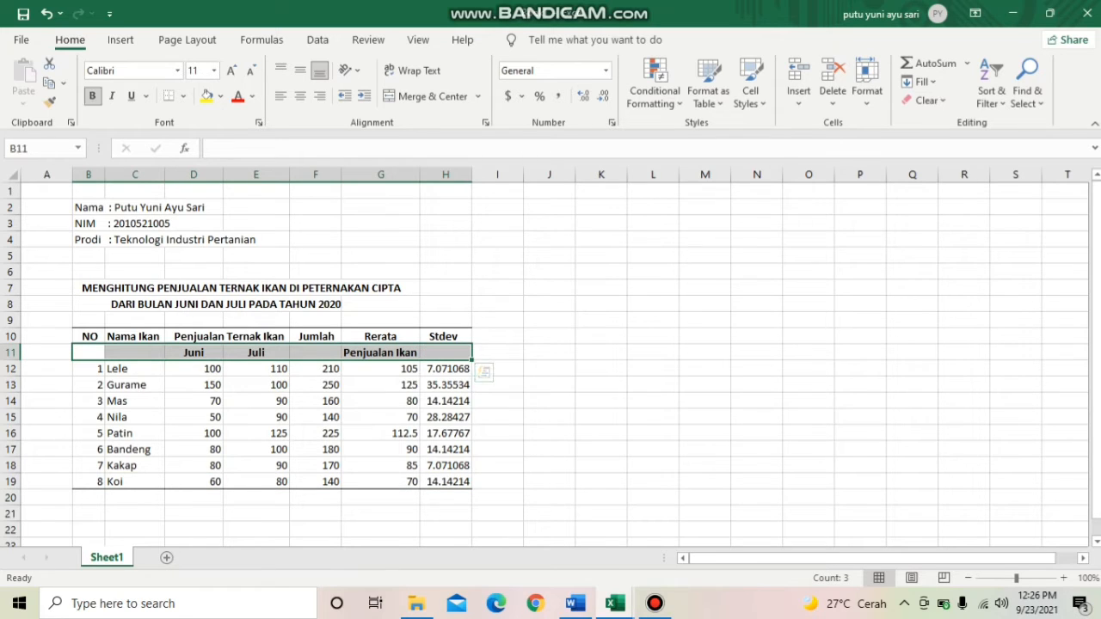
{"action": "left_click", "coordinate": [183, 96]}
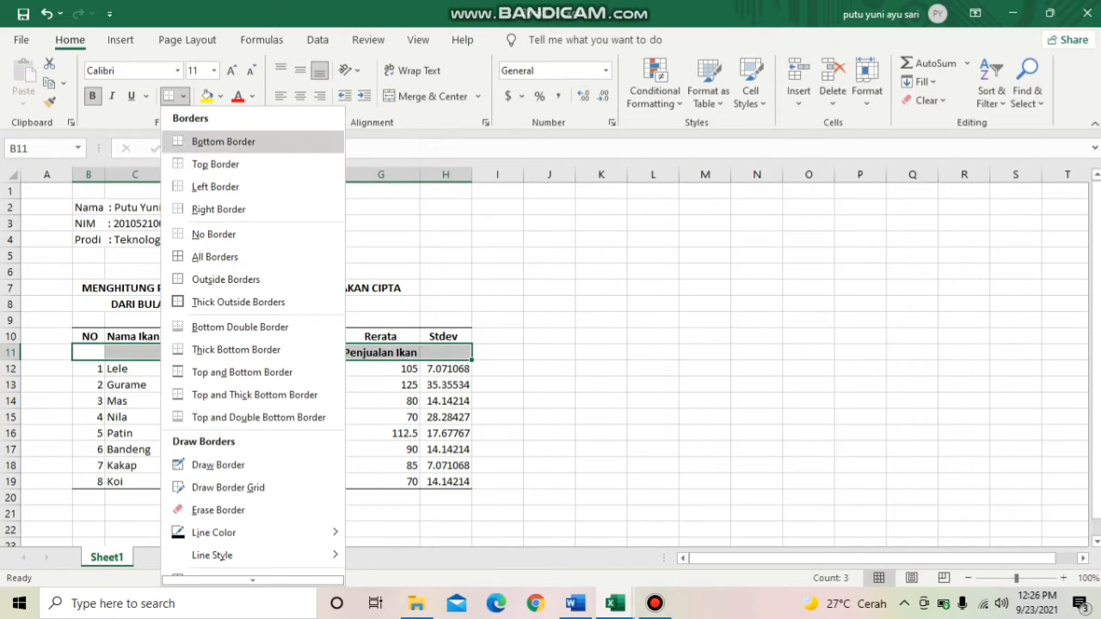
{"action": "left_click", "coordinate": [223, 141]}
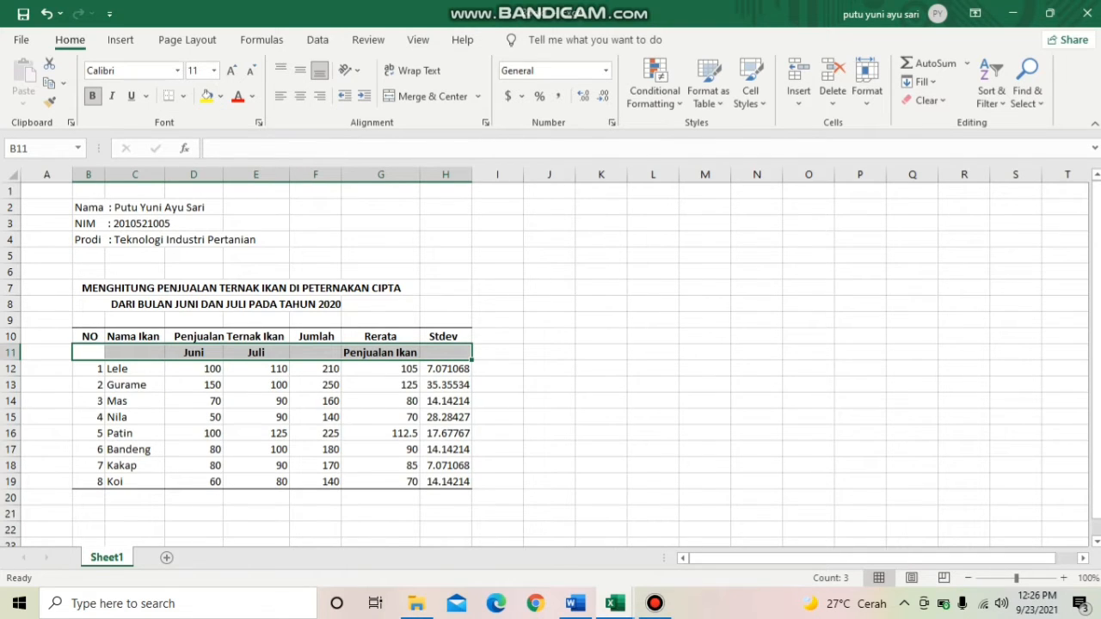
Step: Add a bottom border under the Penjualan Ternak Ikan header, cells D10:E10
{"action": "left_click_drag", "start_coordinate": [195, 337], "coordinate": [256, 337]}
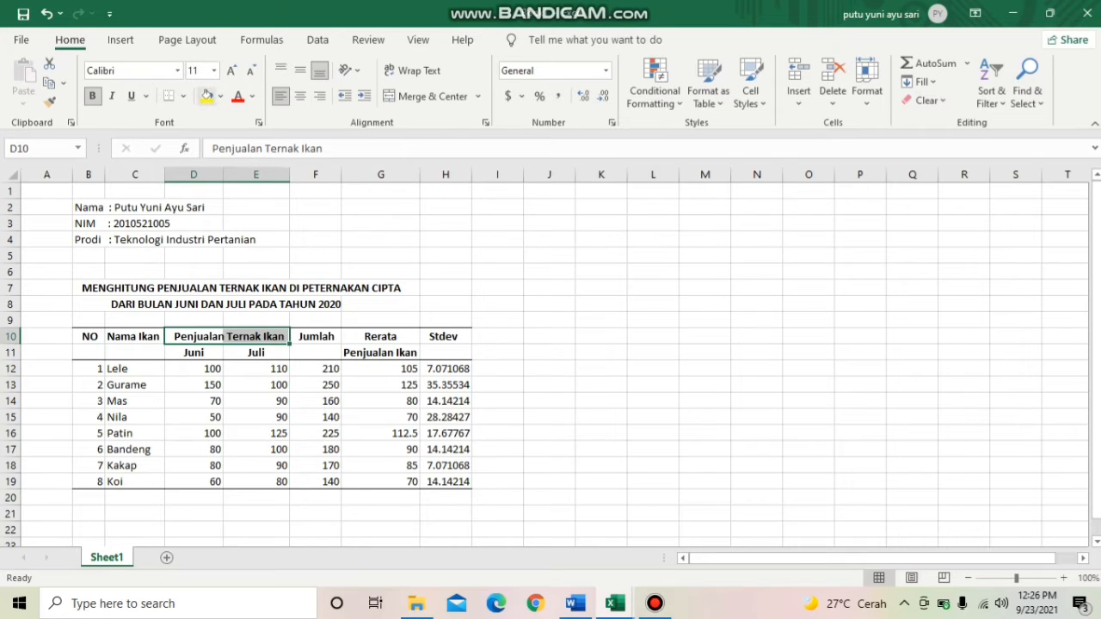
{"action": "left_click", "coordinate": [183, 96]}
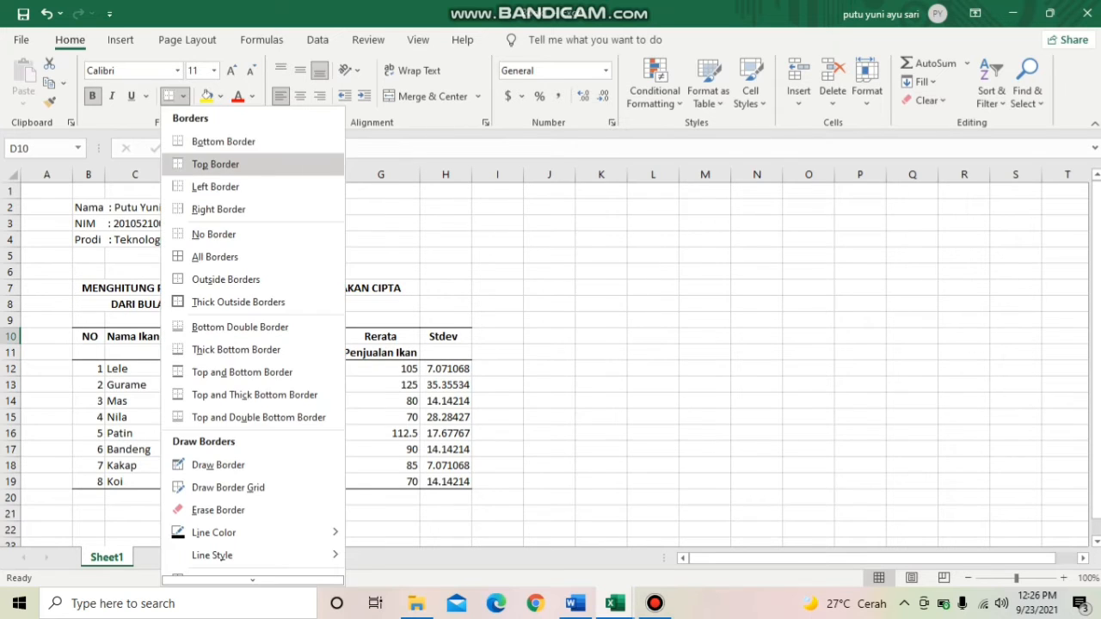
{"action": "left_click", "coordinate": [223, 141]}
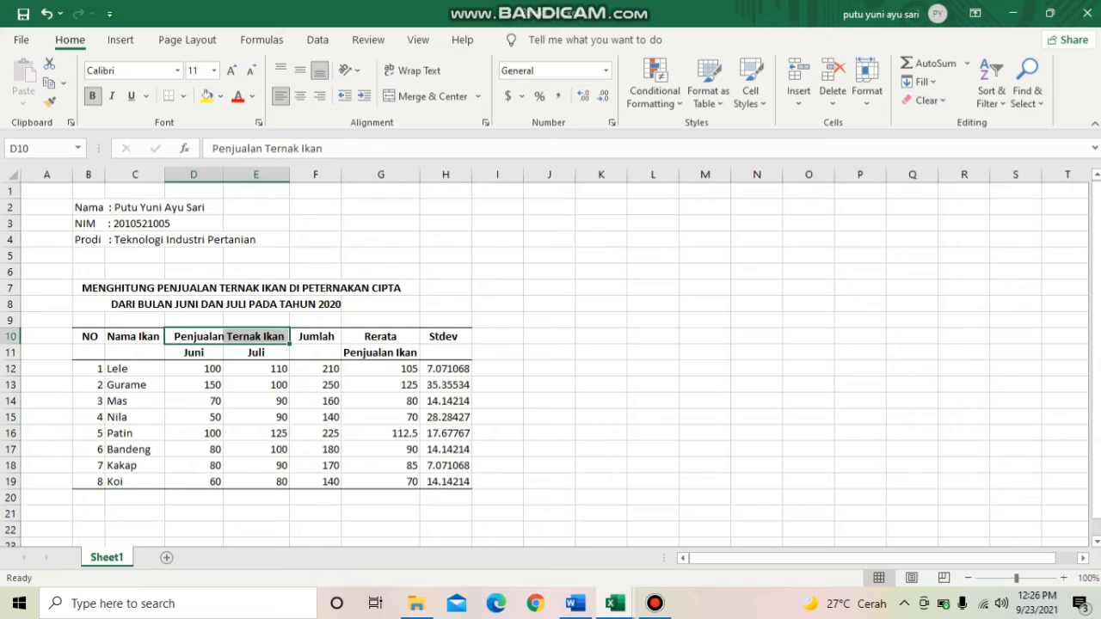
{"action": "left_click", "coordinate": [549, 353]}
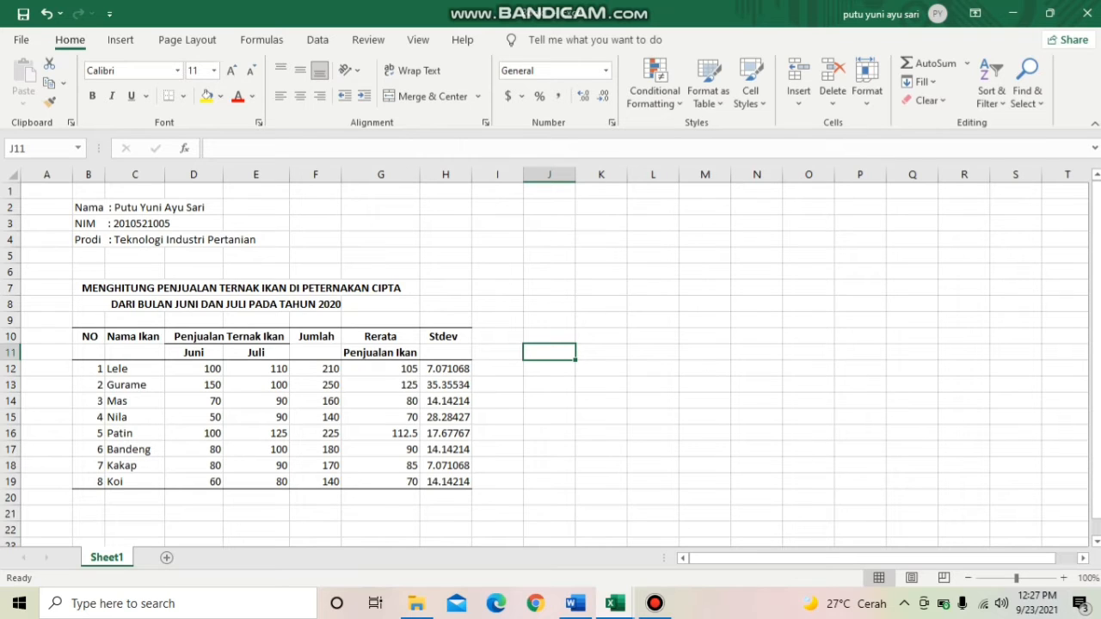
Step: Insert an empty 2-D clustered column chart and place it beside the table, starting around column J, row 7
{"action": "left_click", "coordinate": [120, 39]}
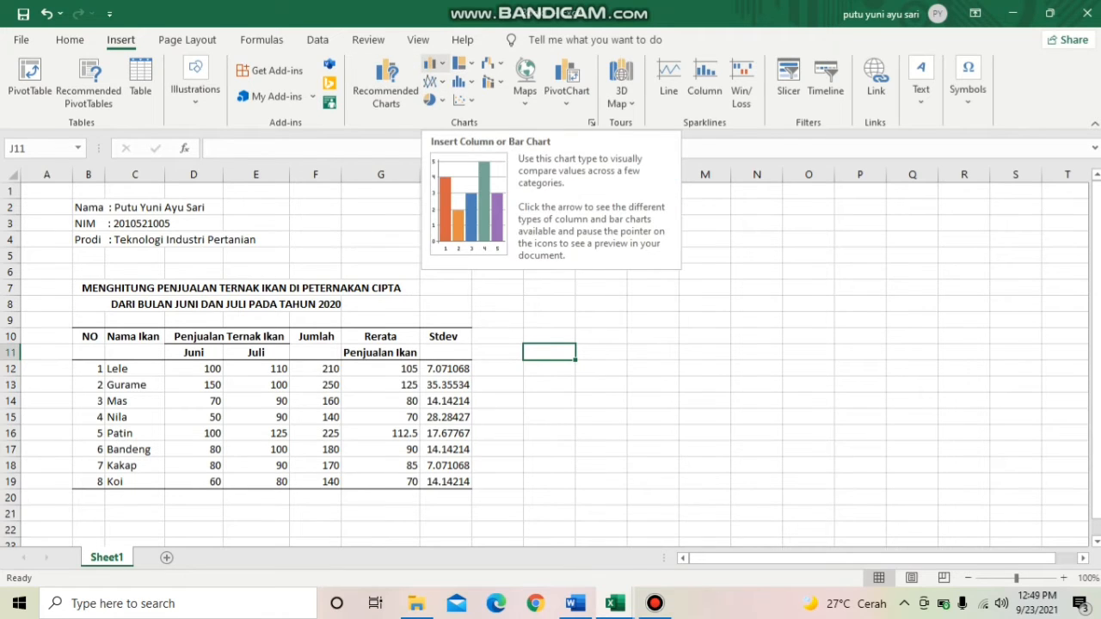
{"action": "left_click", "coordinate": [430, 63]}
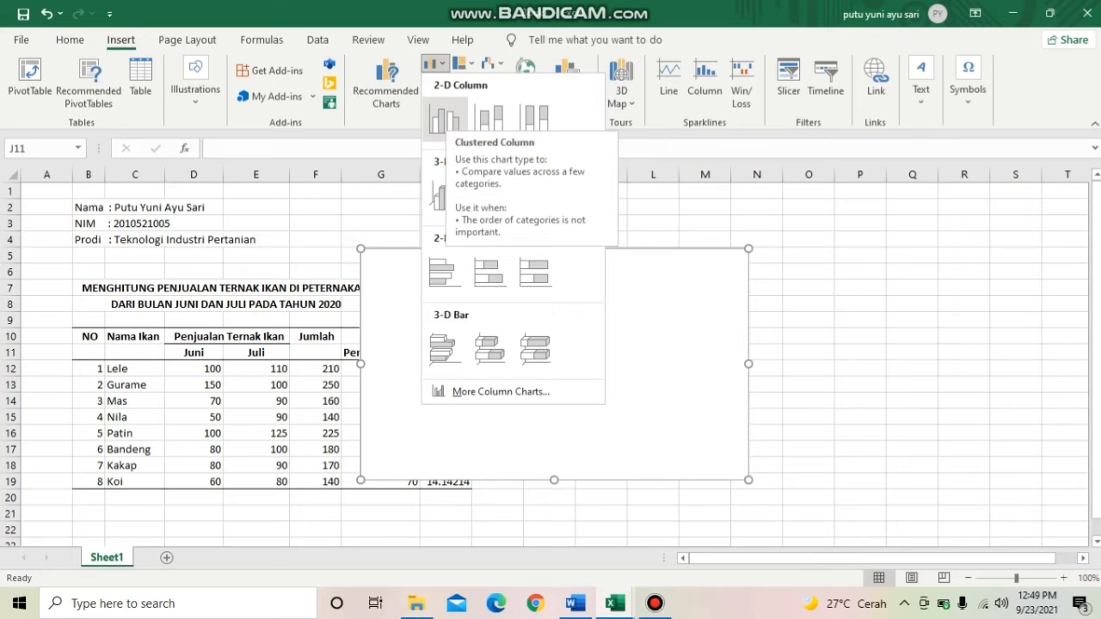
{"action": "left_click", "coordinate": [444, 118]}
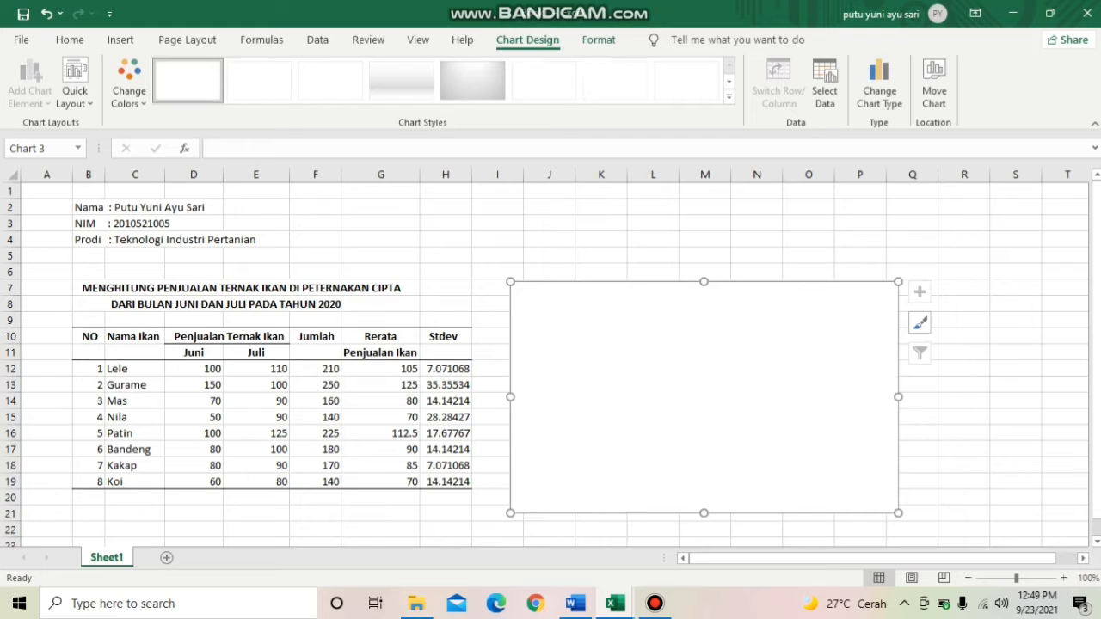
Step: Add a data series to the empty chart, taking its name from header cells G10:G11
{"action": "right_click", "coordinate": [752, 368]}
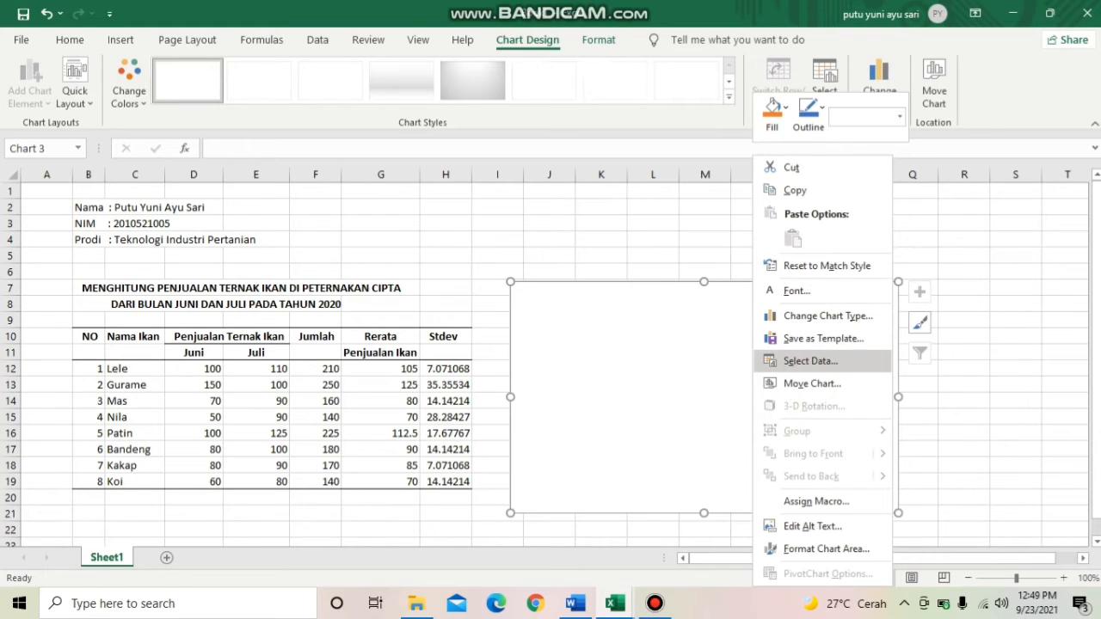
{"action": "left_click", "coordinate": [810, 361]}
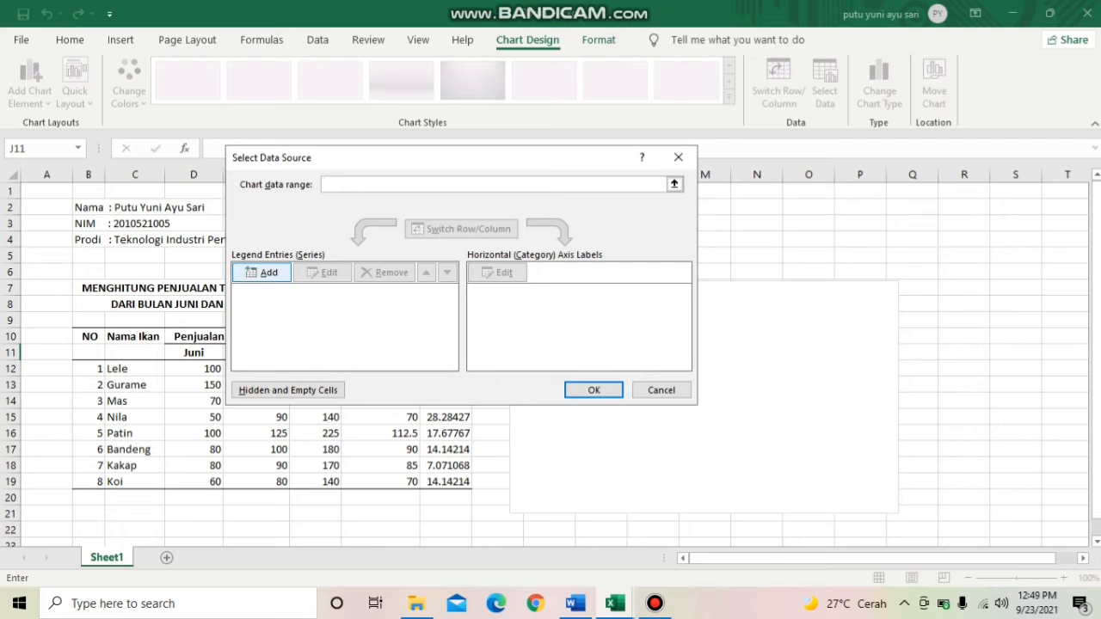
{"action": "left_click", "coordinate": [263, 273]}
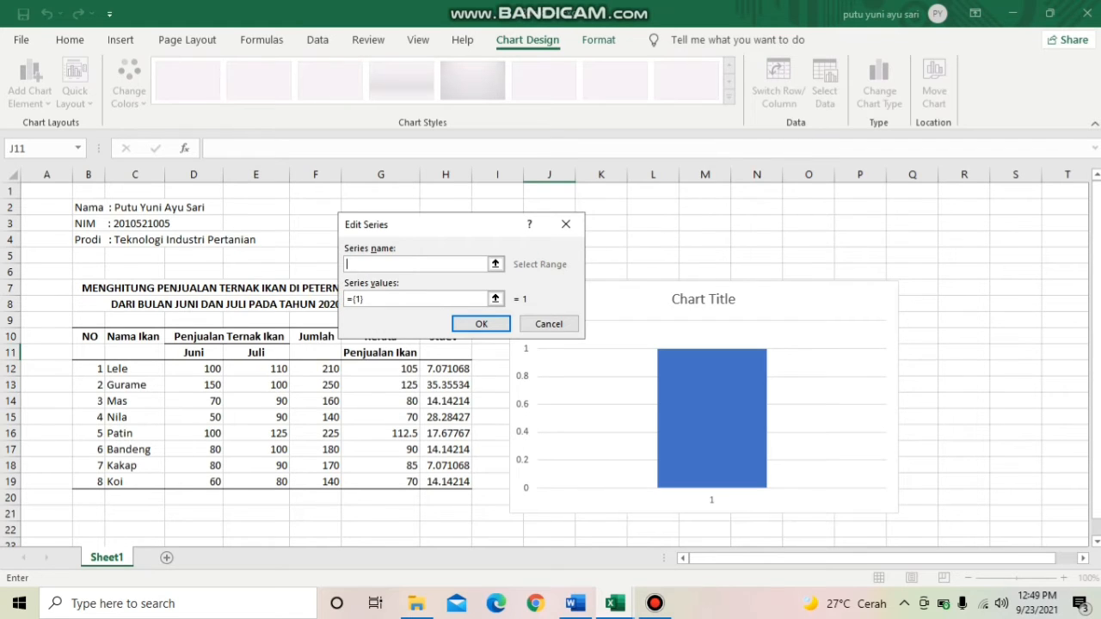
{"action": "left_click_drag", "start_coordinate": [546, 225], "coordinate": [717, 219]}
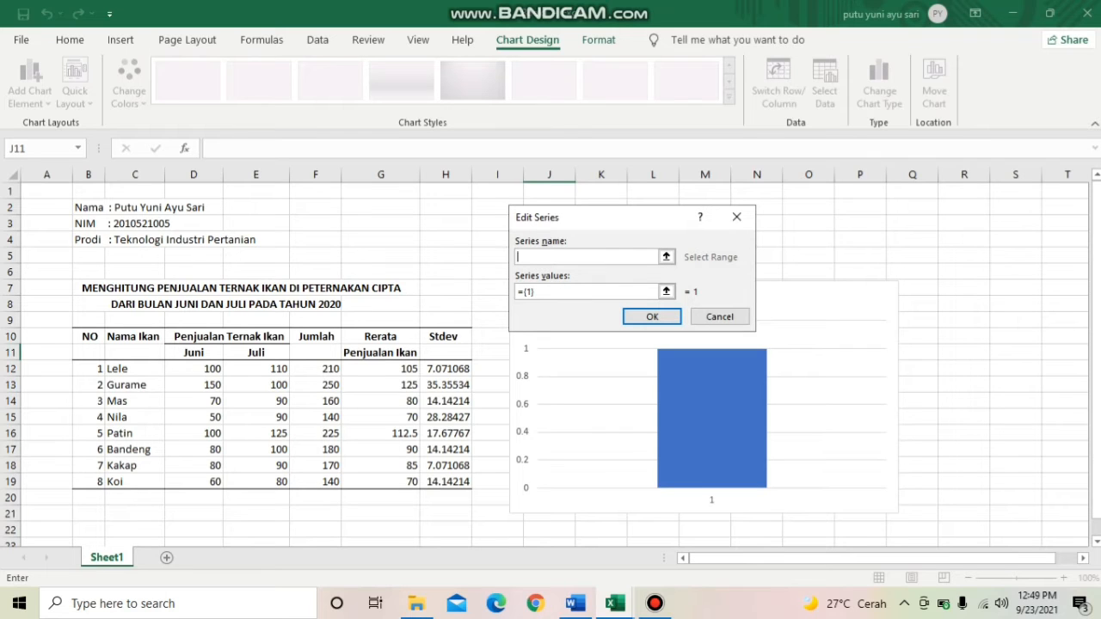
{"action": "left_click_drag", "start_coordinate": [380, 336], "coordinate": [404, 357]}
Step: Set the new series' values to the averages in G12:G19 and confirm the series
{"action": "left_click", "coordinate": [567, 291]}
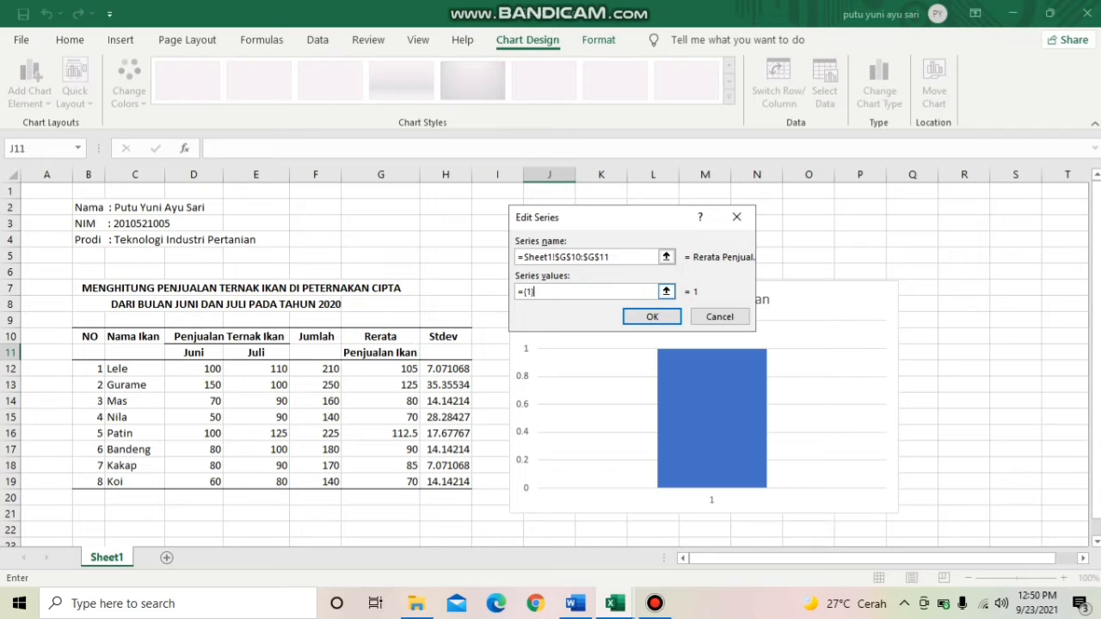
{"action": "key", "text": "BackSpace"}
{"action": "key", "text": "BackSpace"}
{"action": "key", "text": "BackSpace"}
{"action": "key", "text": "BackSpace"}
{"action": "left_click", "coordinate": [384, 370]}
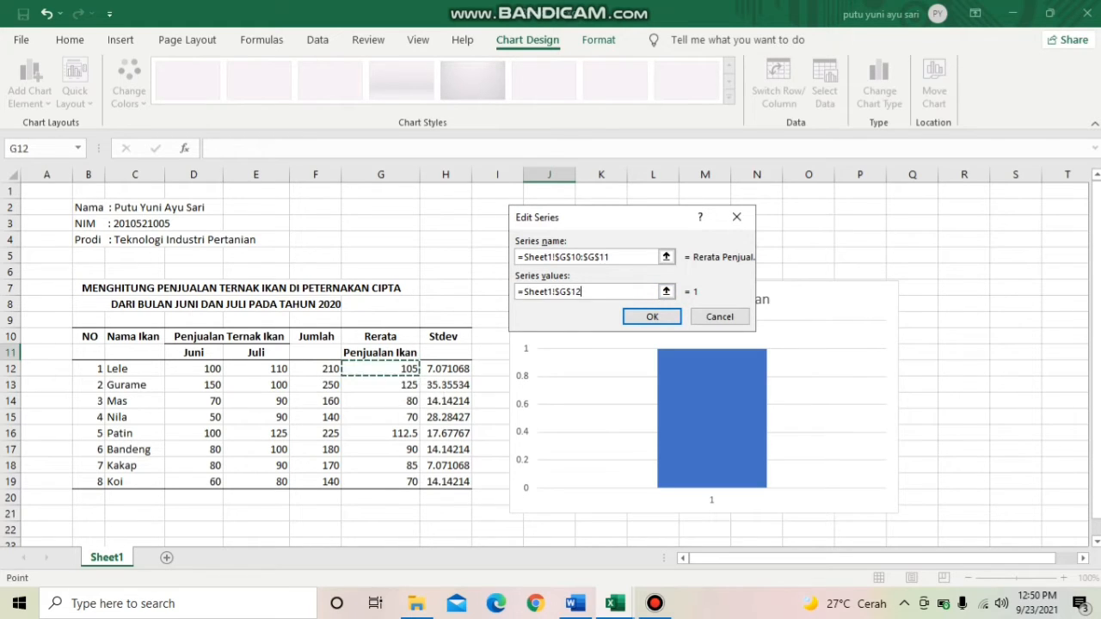
{"action": "left_click_drag", "start_coordinate": [384, 369], "coordinate": [405, 483]}
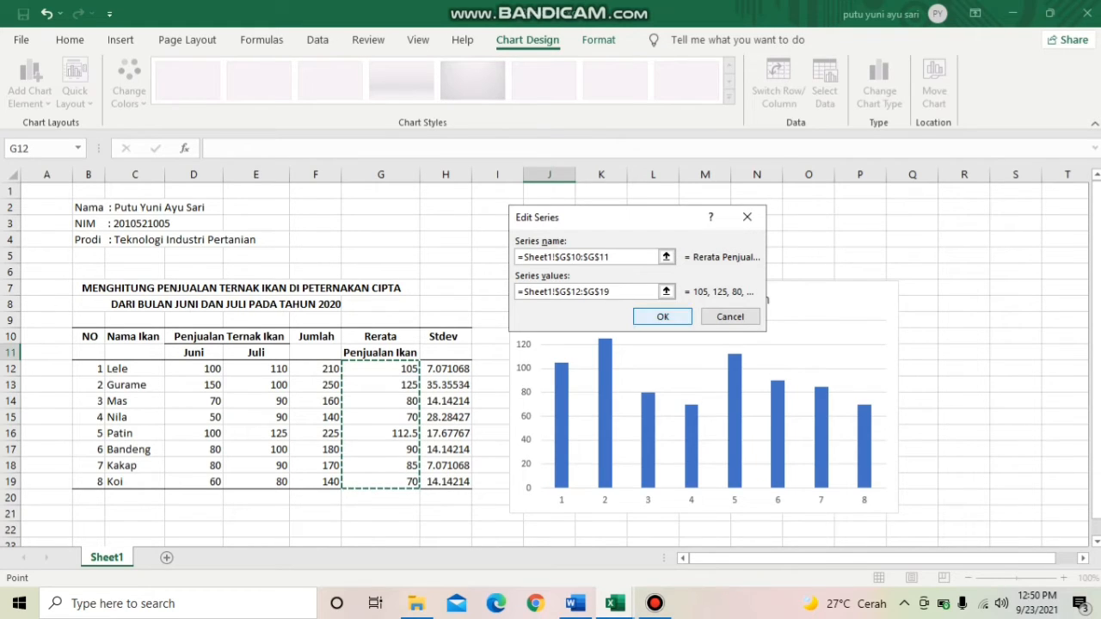
{"action": "left_click", "coordinate": [663, 317]}
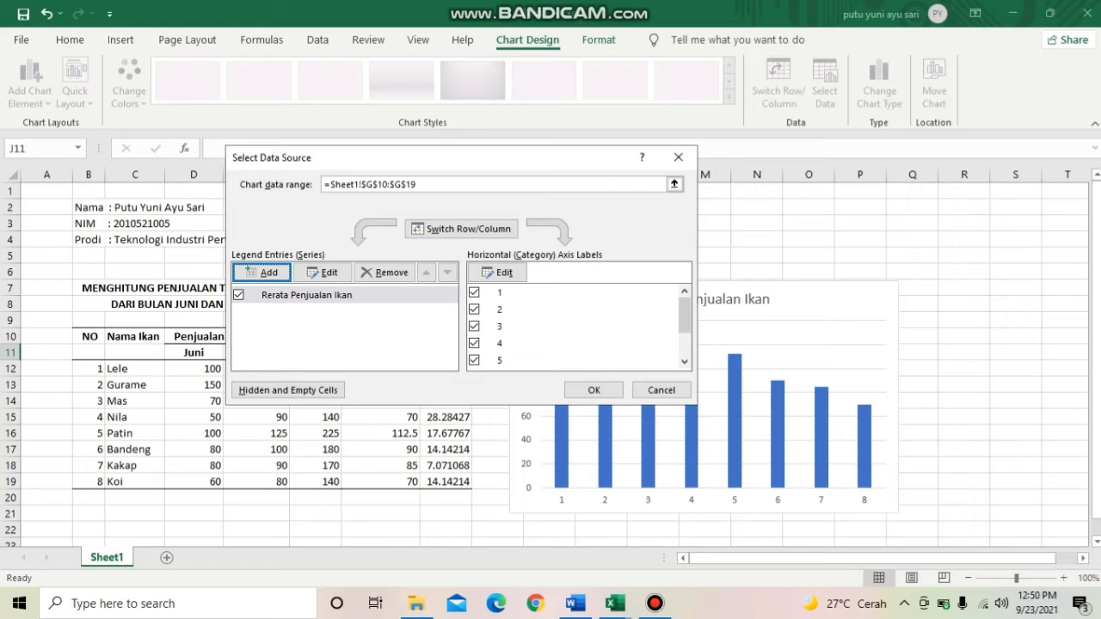
Step: Use the fish names in C12:C19 as the chart's horizontal axis labels and accept the data source
{"action": "left_click", "coordinate": [499, 272]}
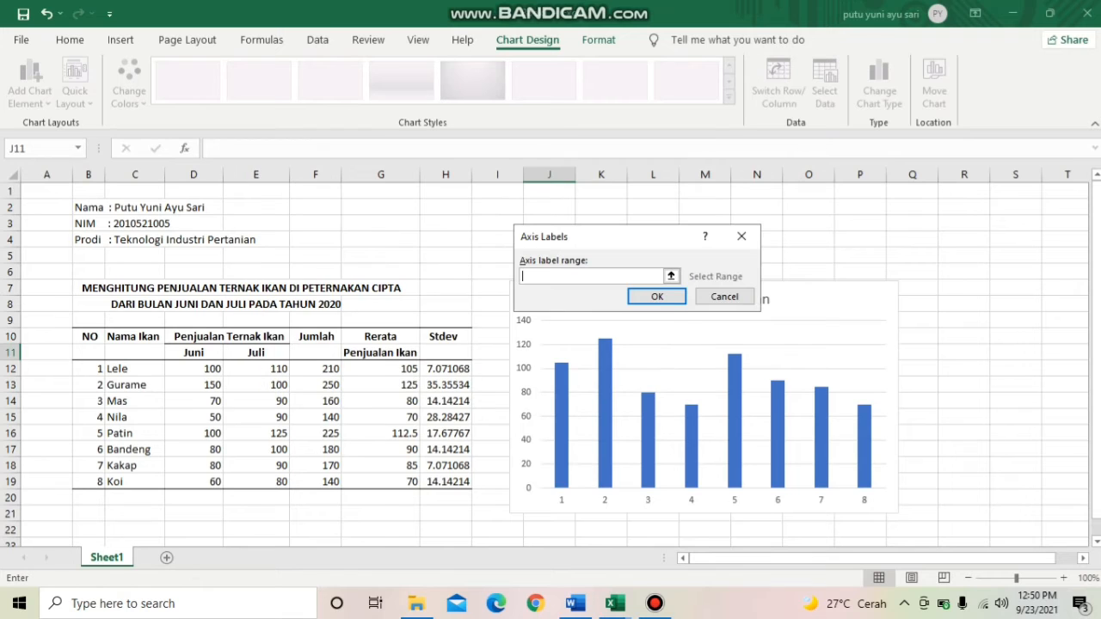
{"action": "left_click_drag", "start_coordinate": [120, 368], "coordinate": [120, 482]}
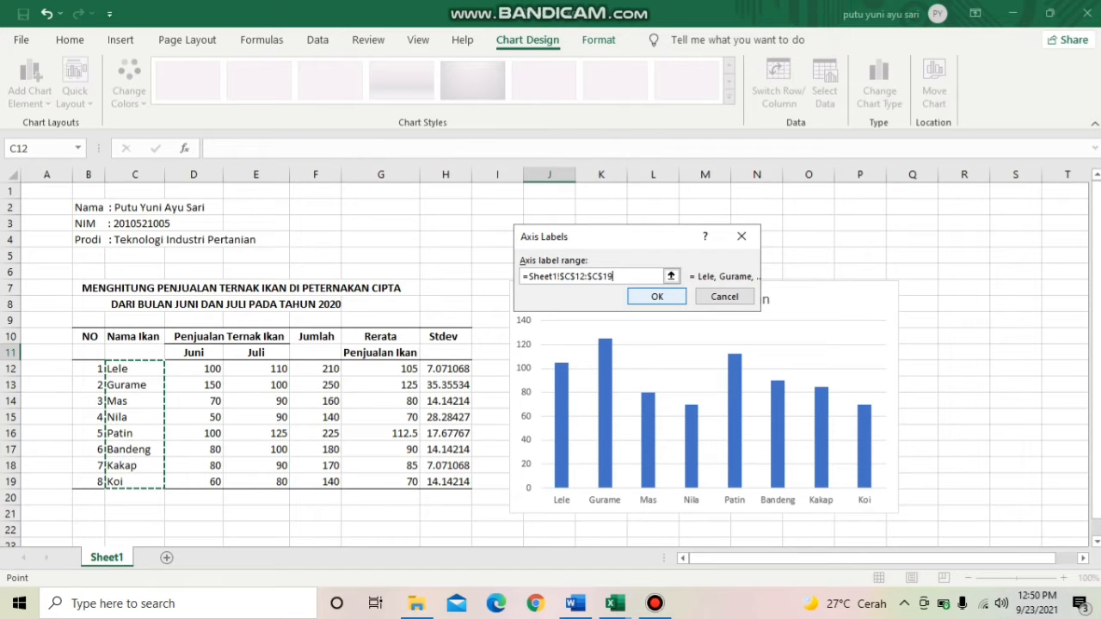
{"action": "left_click", "coordinate": [656, 296]}
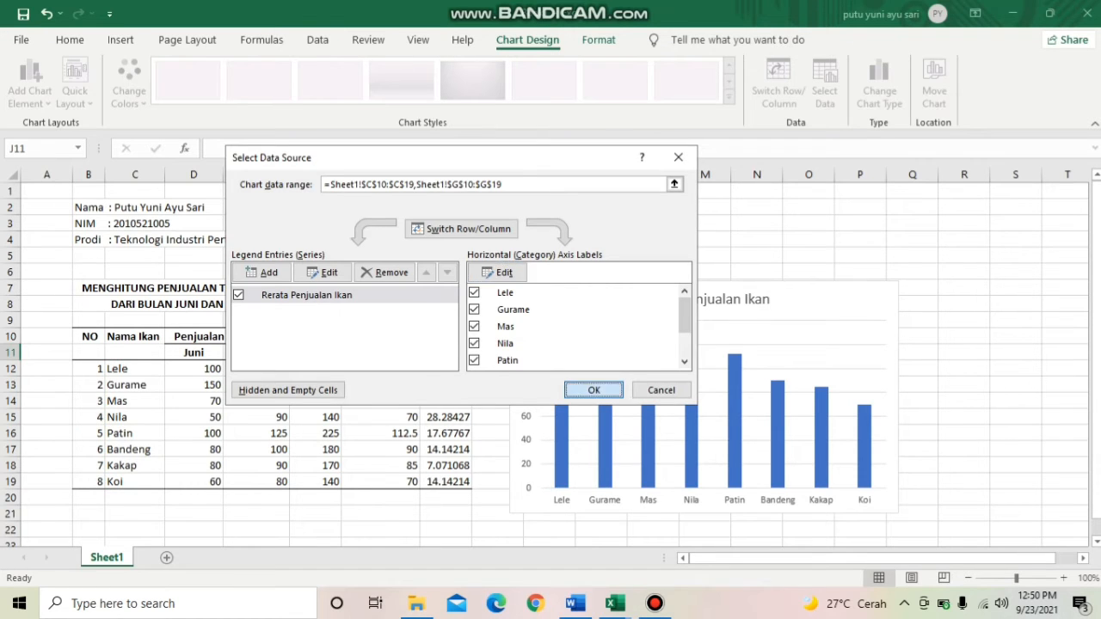
{"action": "left_click", "coordinate": [594, 390]}
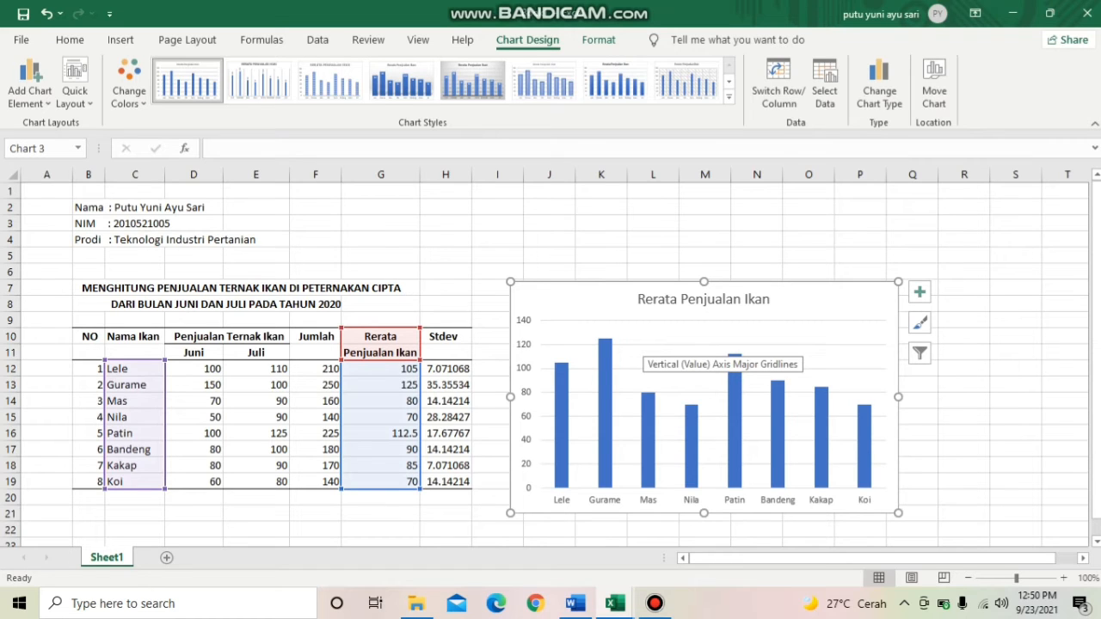
Step: Make the chart title Rerata Penjualan Ikan bold and black
{"action": "left_click", "coordinate": [704, 299]}
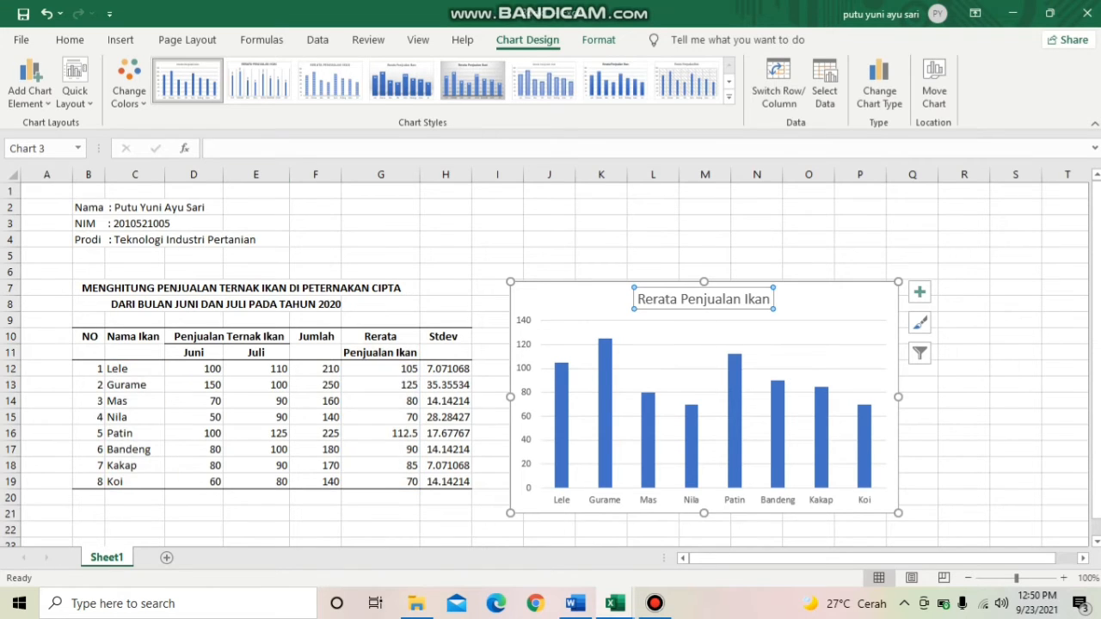
{"action": "left_click", "coordinate": [69, 40]}
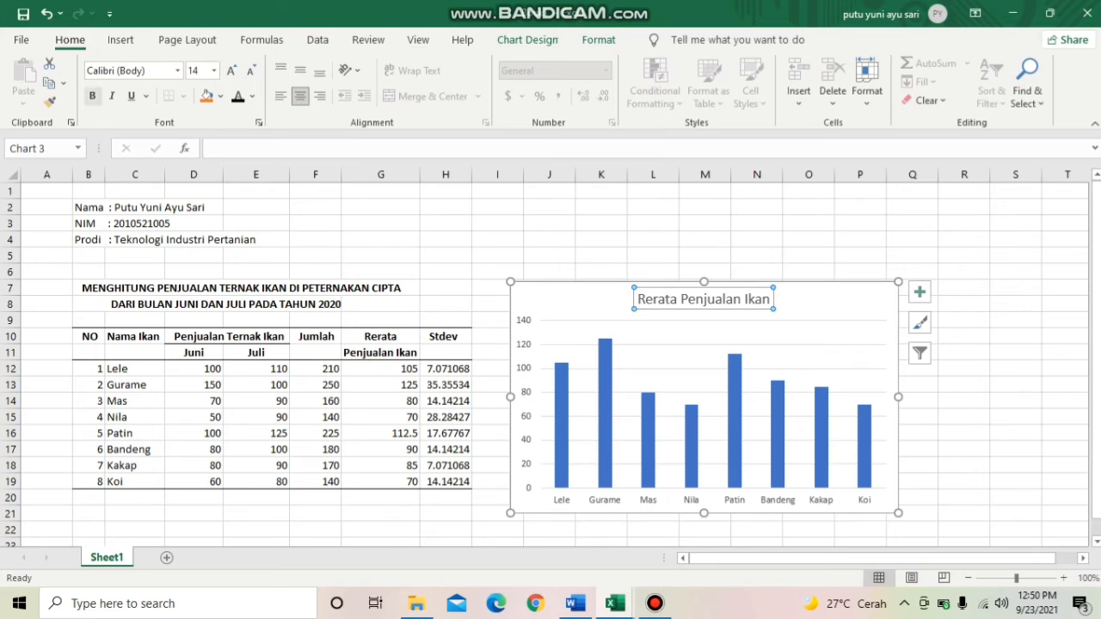
{"action": "left_click", "coordinate": [92, 96]}
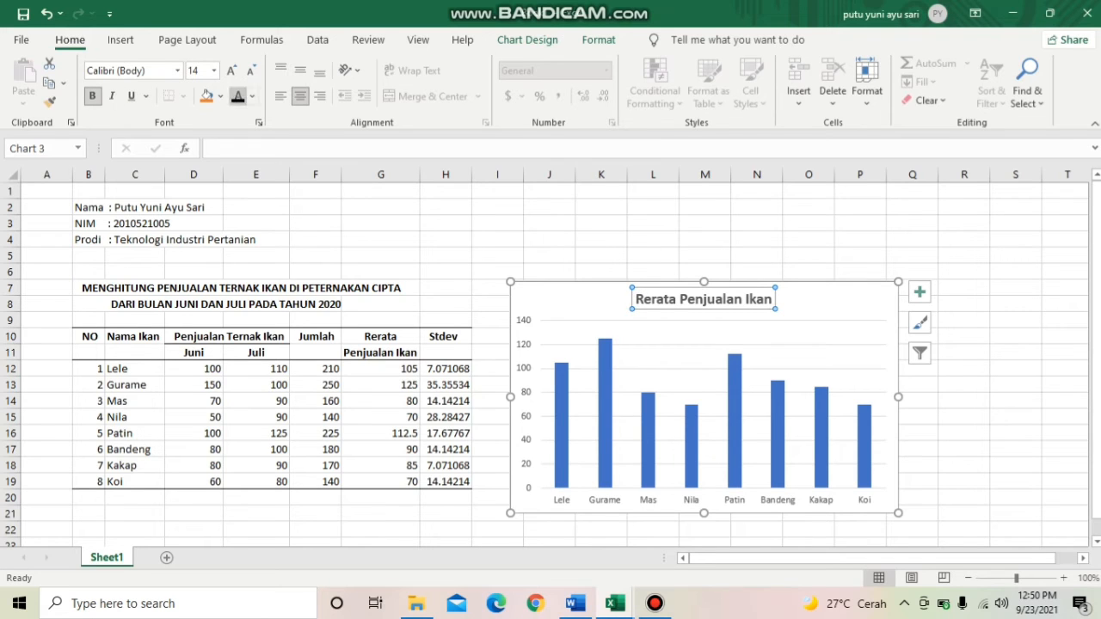
Step: Make the labels of the chart's vertical and horizontal axes bold and black
{"action": "left_click", "coordinate": [525, 392]}
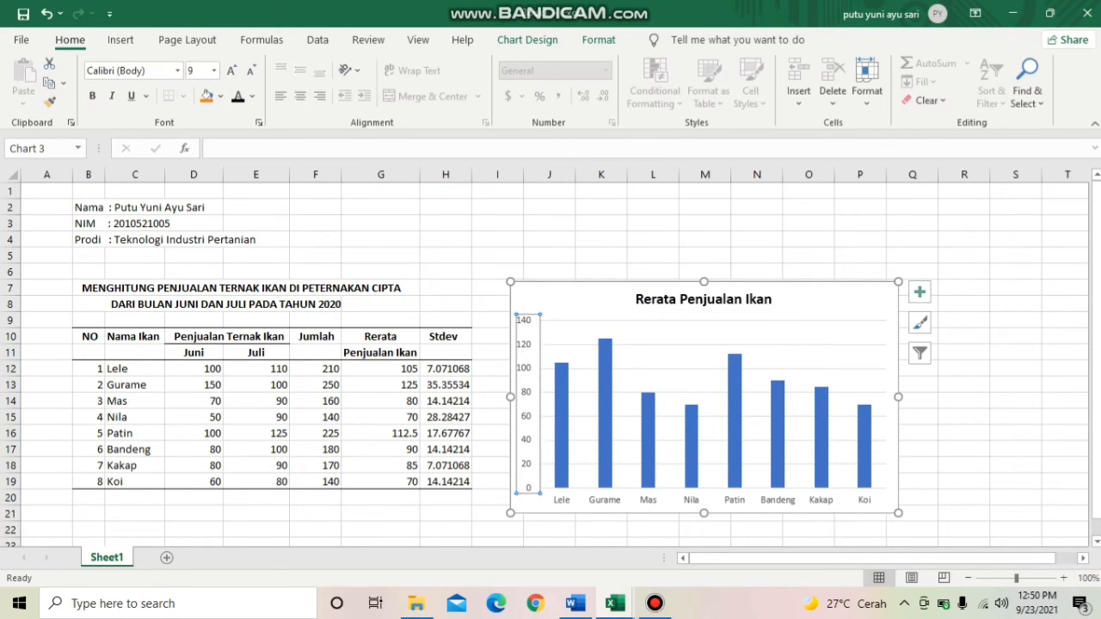
{"action": "left_click", "coordinate": [92, 96]}
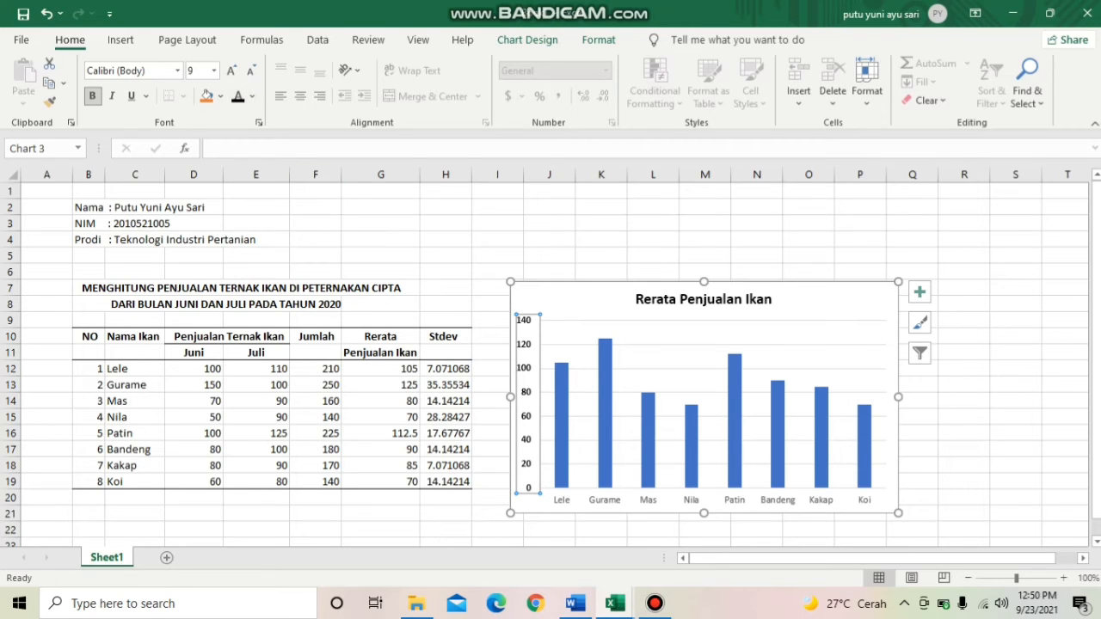
{"action": "left_click", "coordinate": [605, 500]}
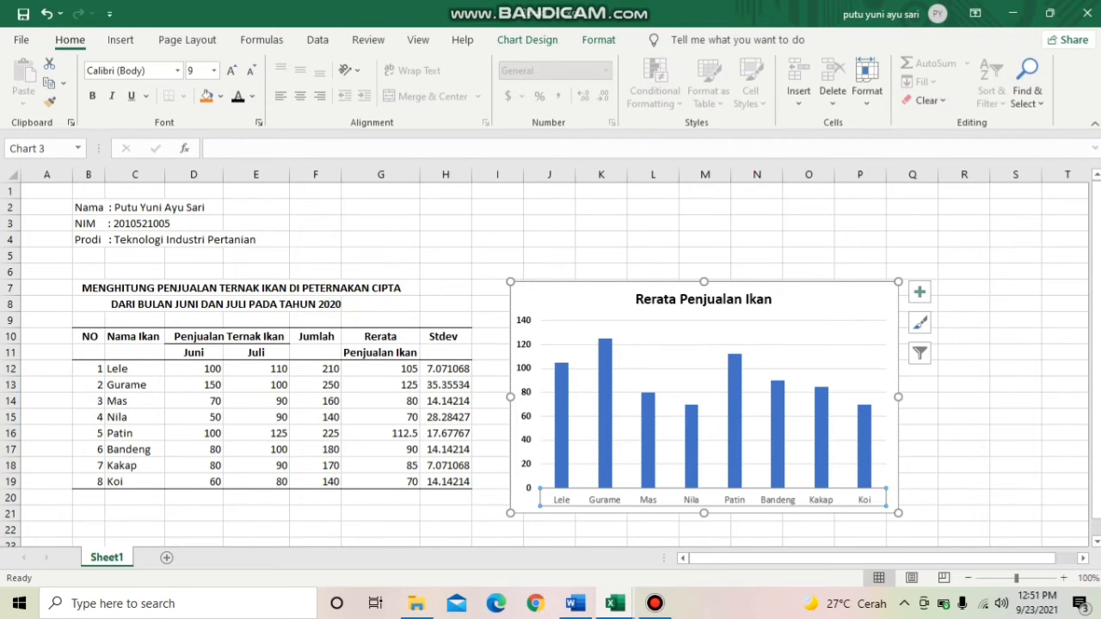
{"action": "left_click", "coordinate": [92, 96]}
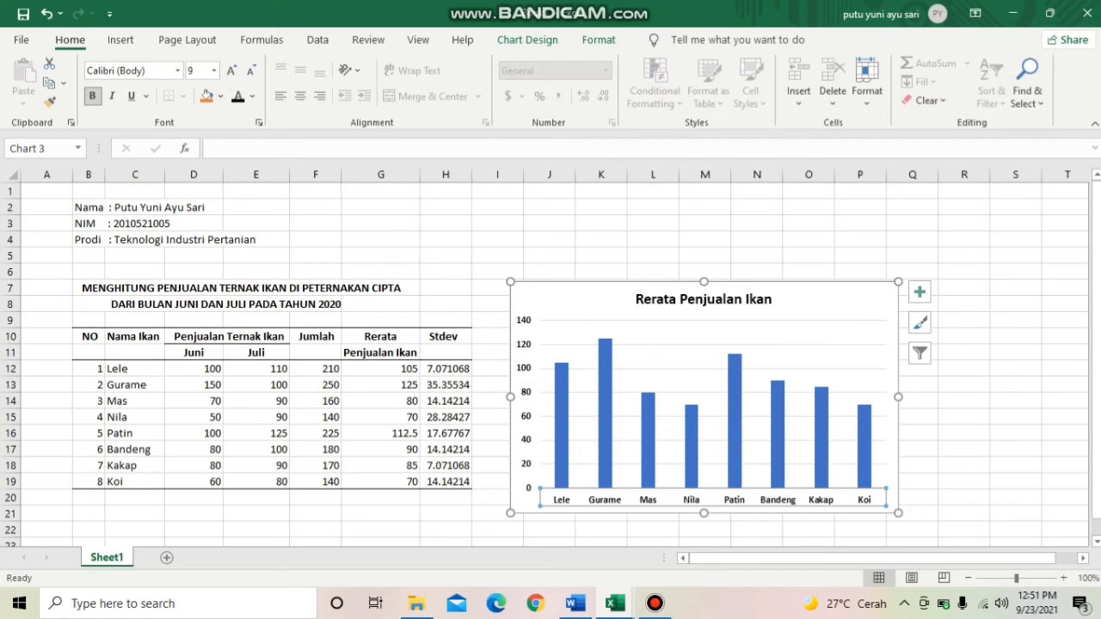
{"action": "left_click", "coordinate": [809, 240]}
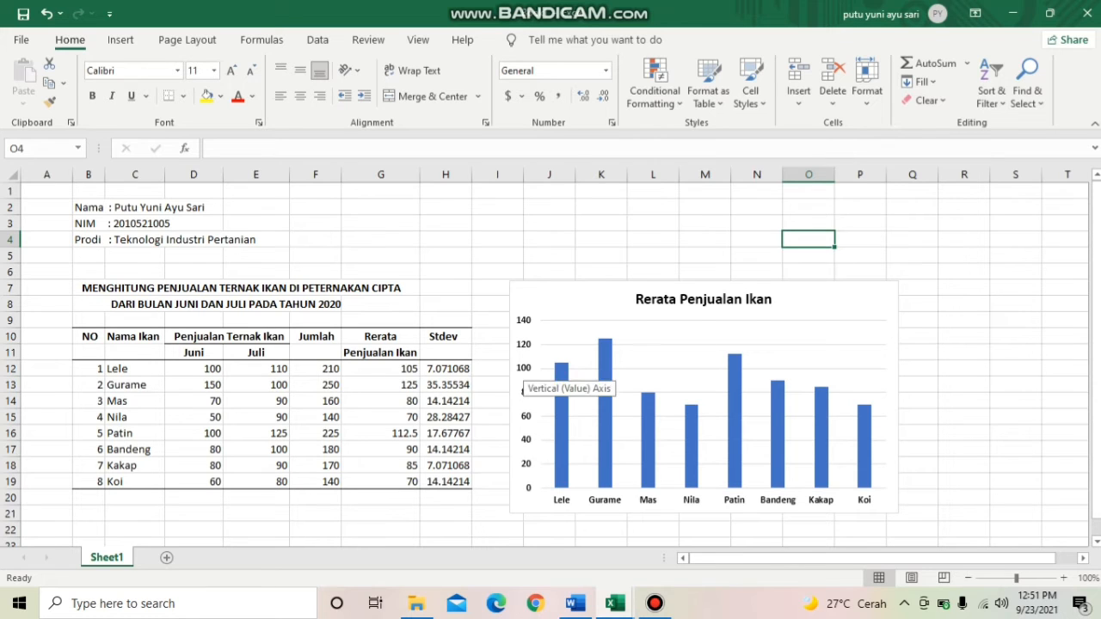
Step: Give the chart's vertical value axis a solid line
{"action": "double_click", "coordinate": [522, 392]}
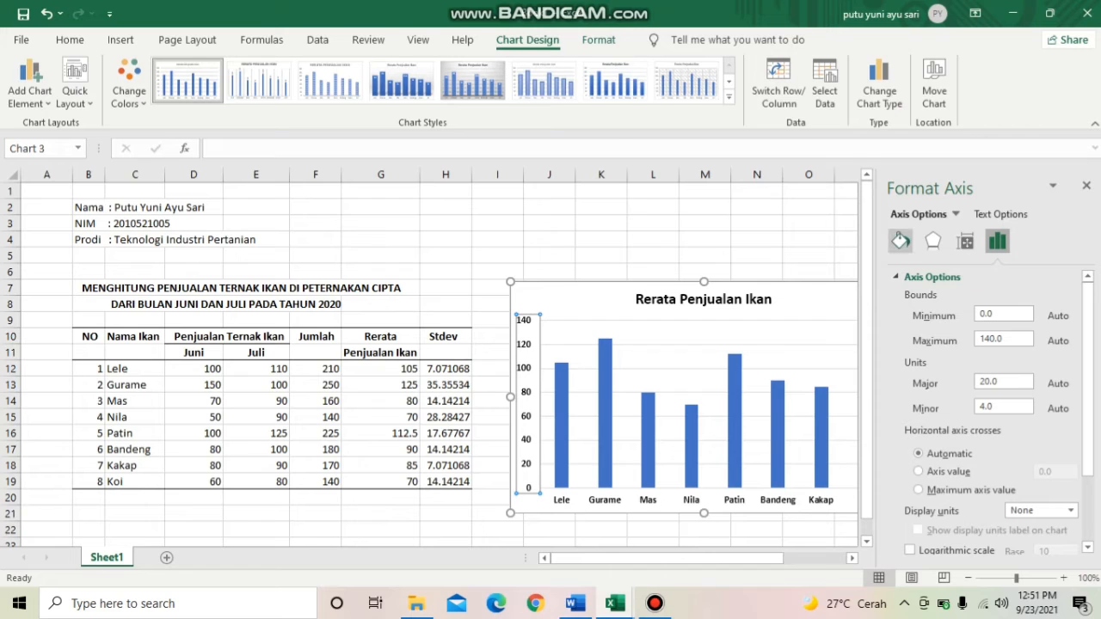
{"action": "left_click", "coordinate": [901, 242]}
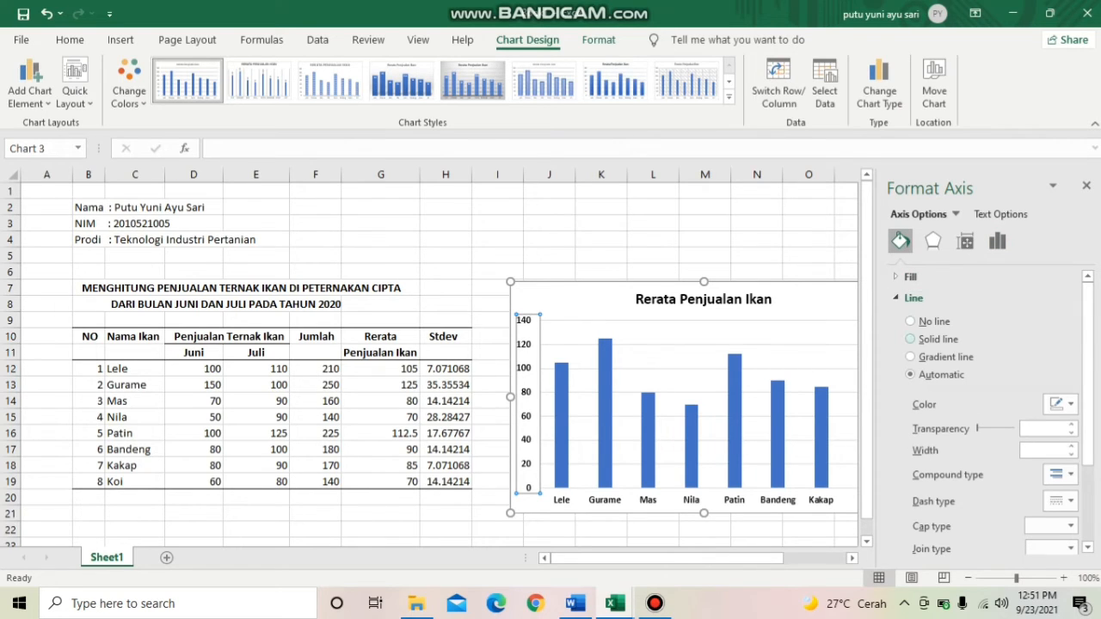
{"action": "left_click", "coordinate": [910, 339]}
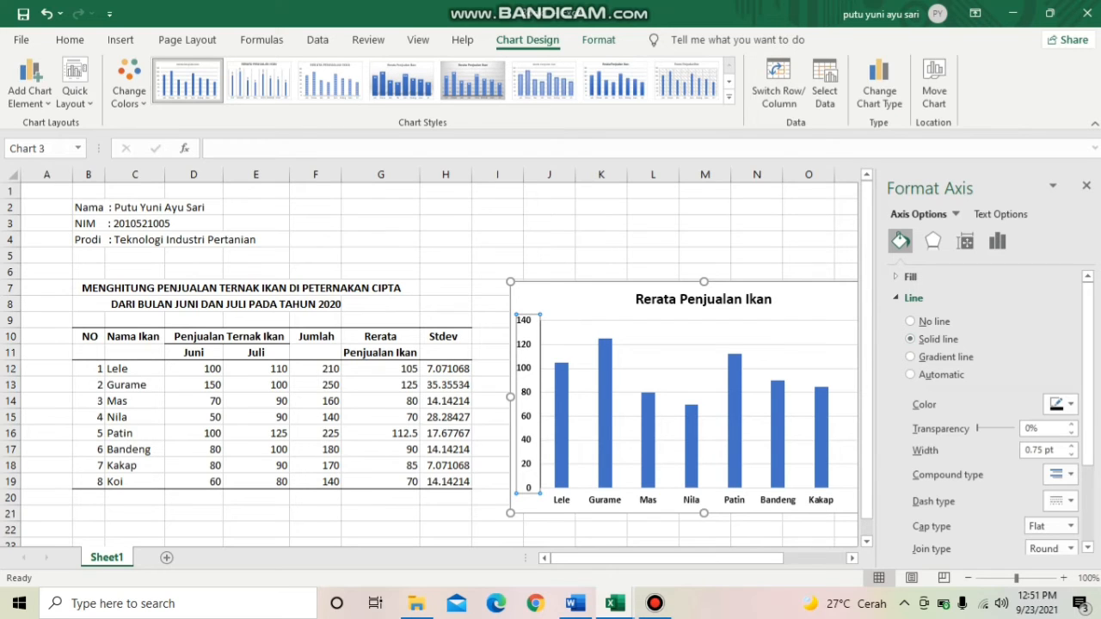
Step: Set the major tick marks of the vertical value axis to Outside
{"action": "left_click", "coordinate": [997, 241]}
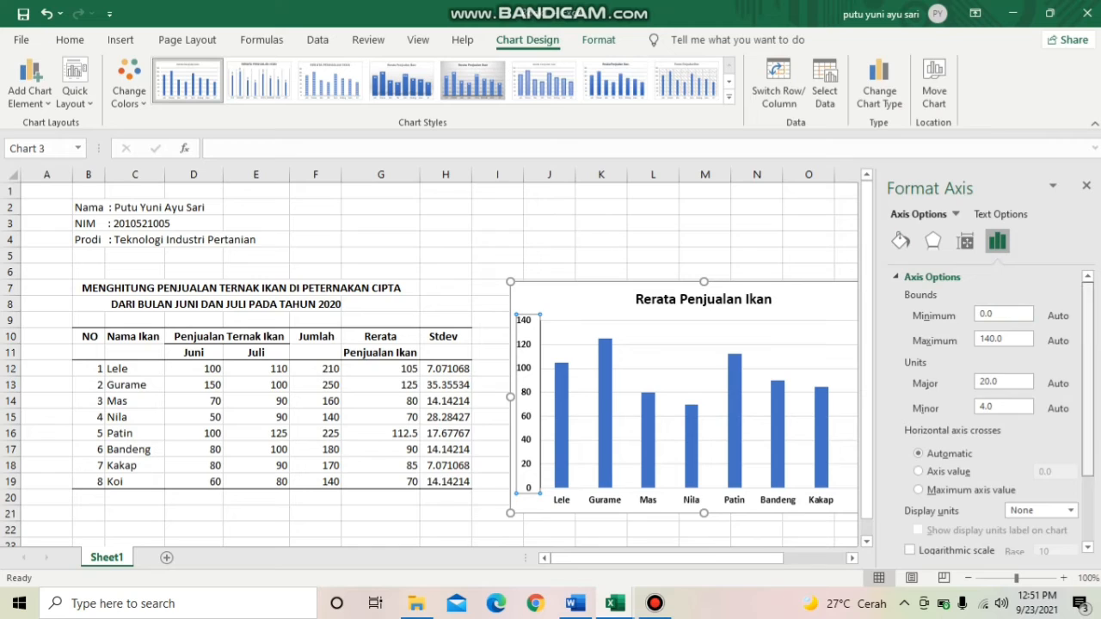
{"action": "scroll", "coordinate": [981, 505], "scroll_direction": "down", "scroll_amount": 3}
{"action": "left_click", "coordinate": [929, 504]}
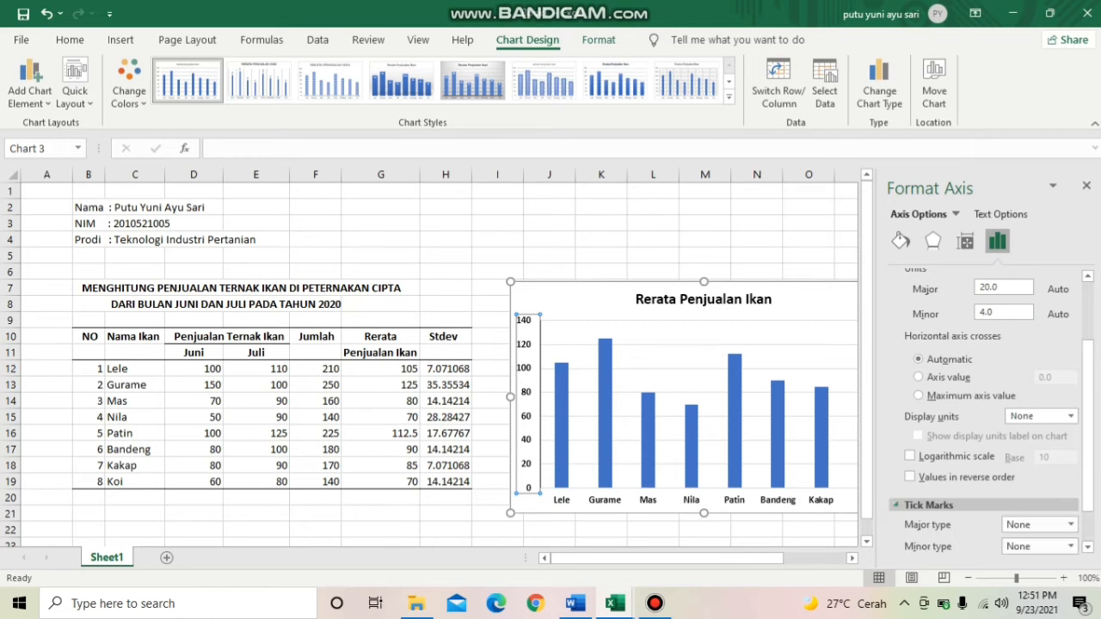
{"action": "left_click", "coordinate": [1070, 524]}
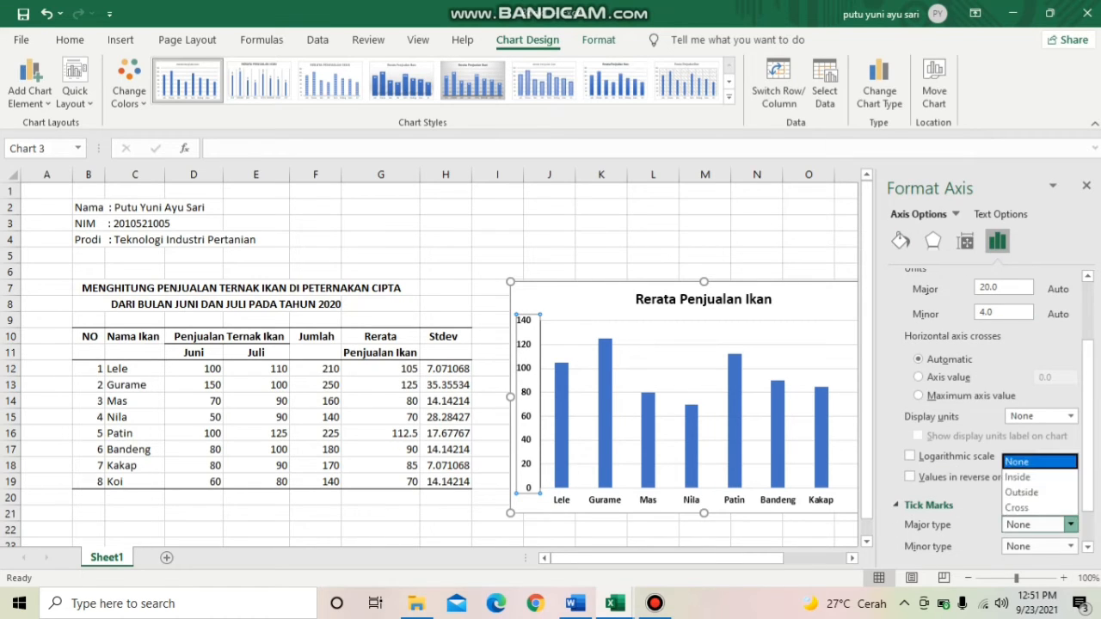
{"action": "left_click", "coordinate": [1022, 492]}
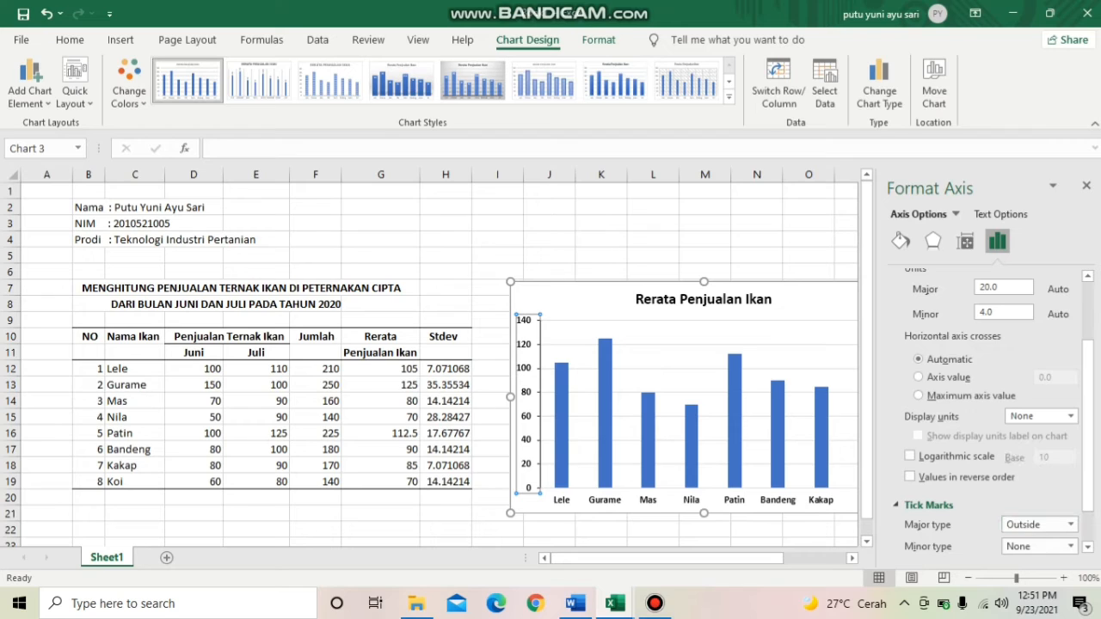
Step: Set the major tick marks of the chart's horizontal category axis to Outside
{"action": "left_click", "coordinate": [602, 501]}
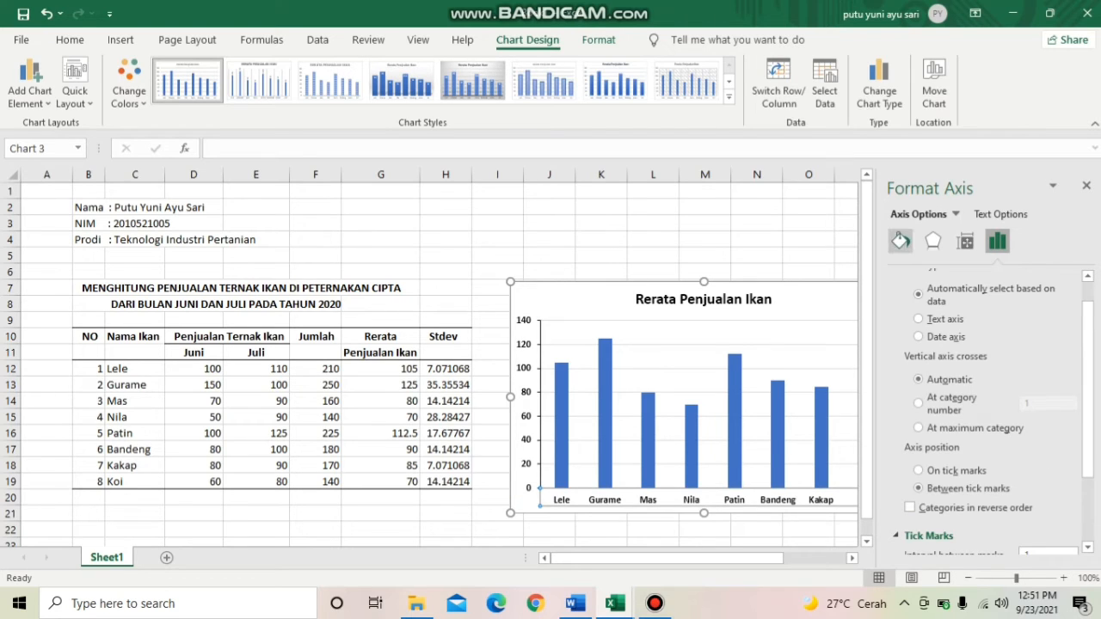
{"action": "left_click", "coordinate": [901, 241]}
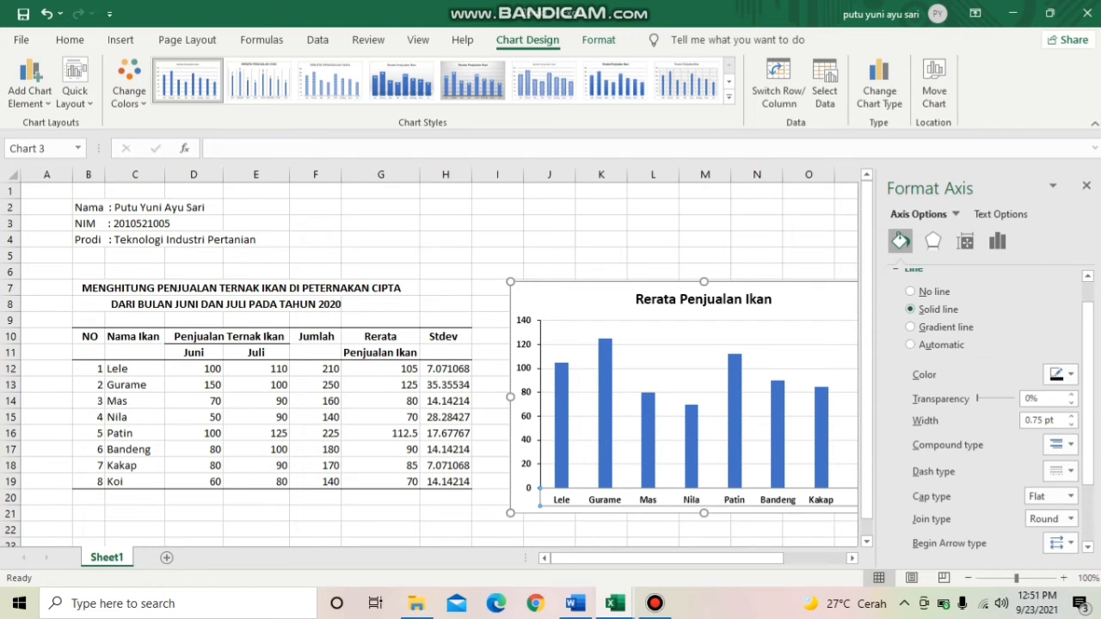
{"action": "left_click", "coordinate": [997, 241]}
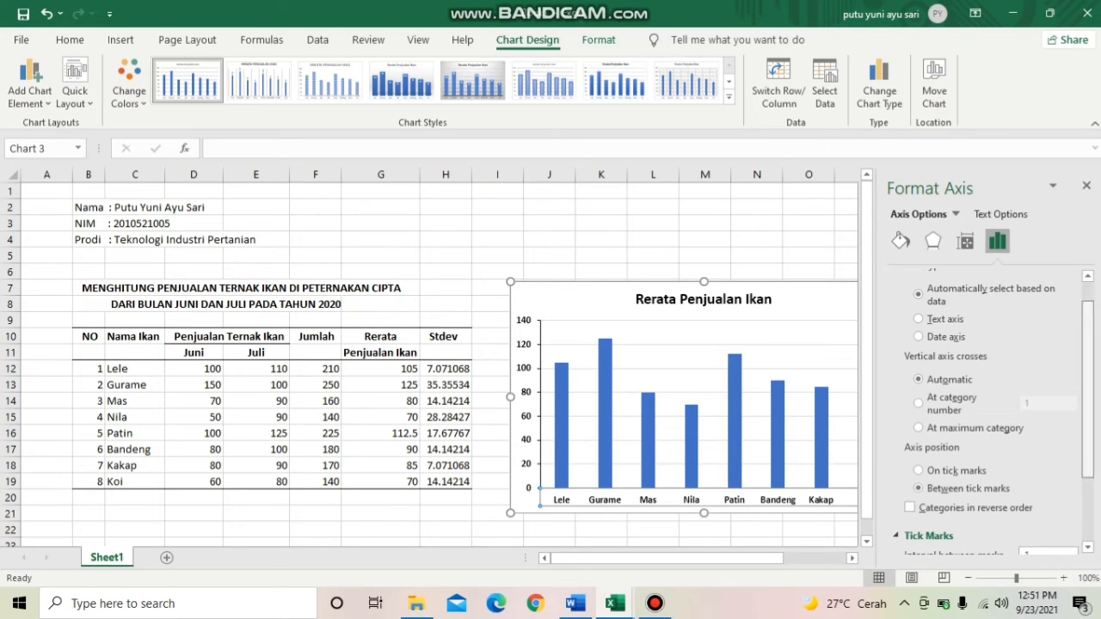
{"action": "scroll", "coordinate": [1067, 476], "scroll_direction": "down", "scroll_amount": 2}
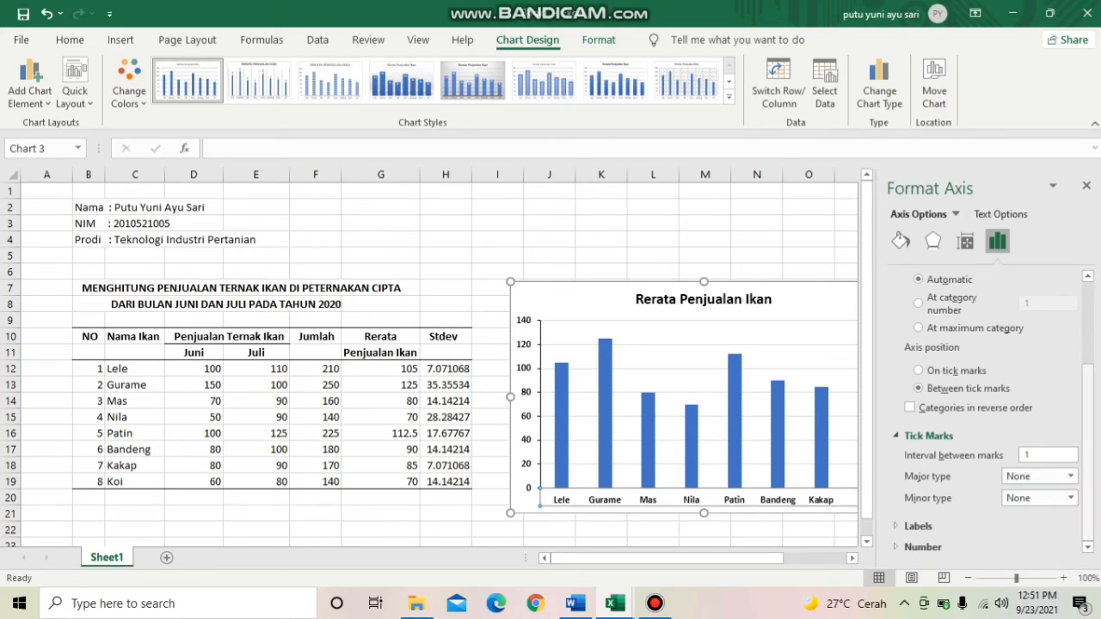
{"action": "left_click", "coordinate": [1071, 476]}
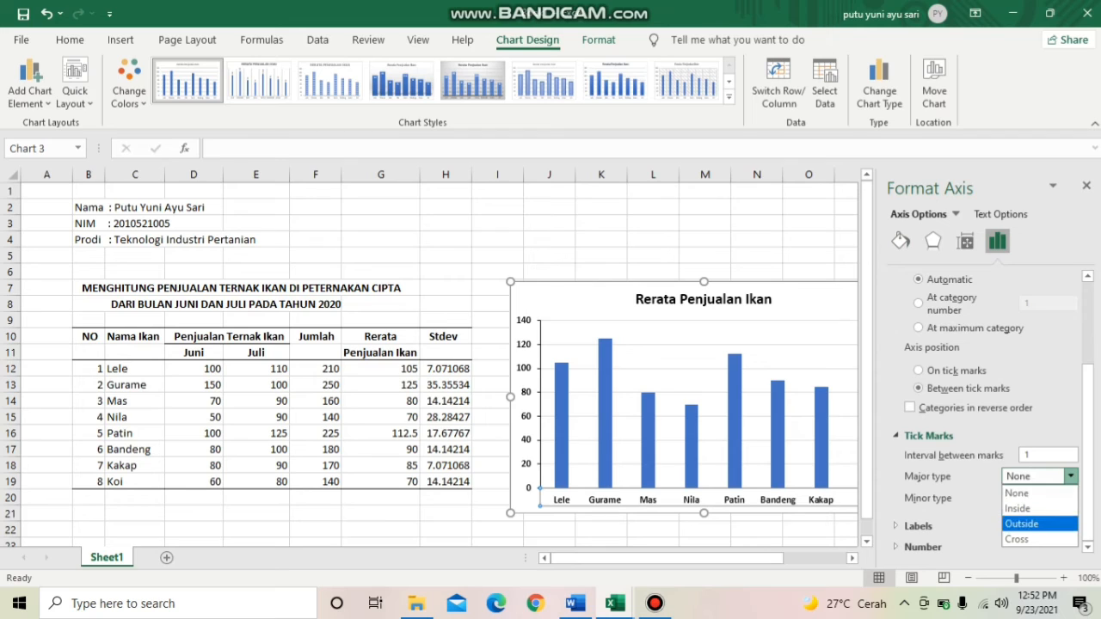
{"action": "left_click", "coordinate": [1022, 524]}
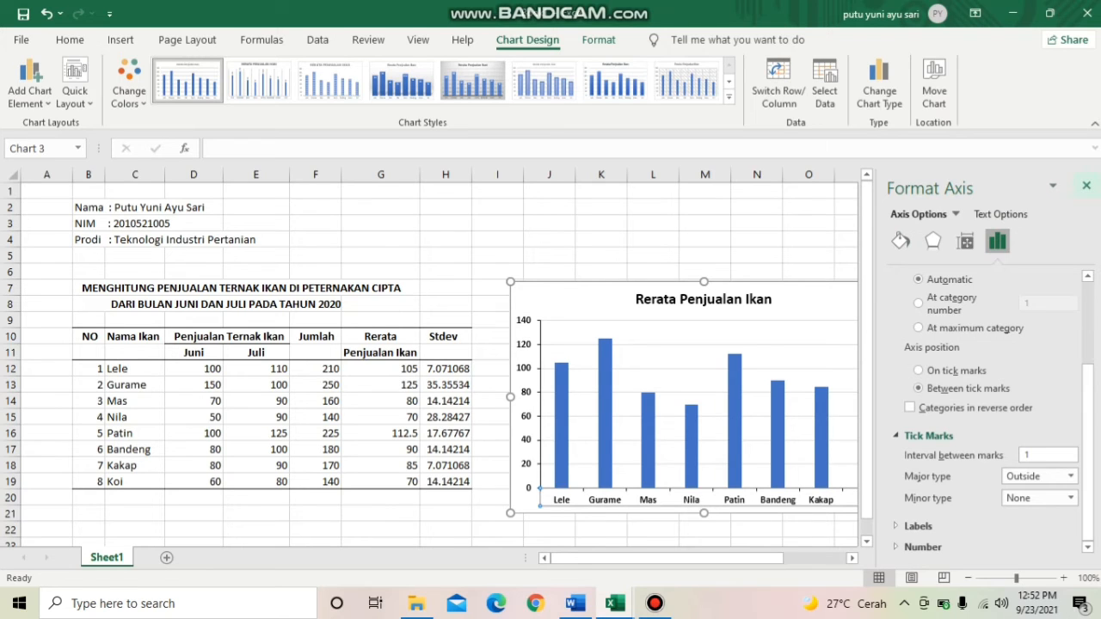
{"action": "left_click", "coordinate": [1086, 185]}
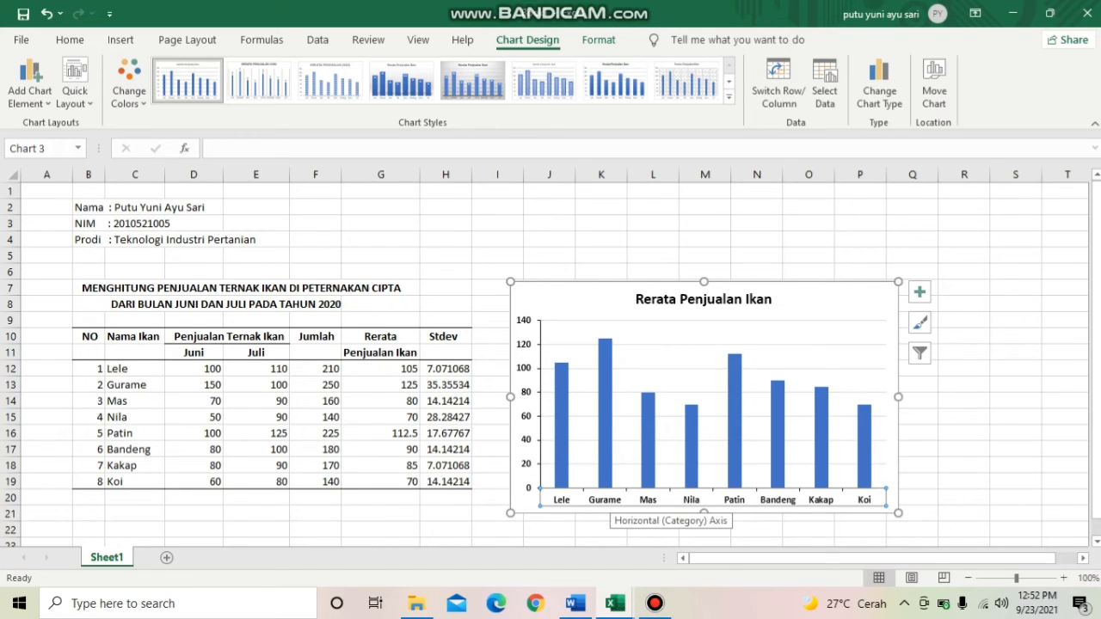
Step: Add a primary horizontal axis title to the chart reading Nama Ikan
{"action": "double_click", "coordinate": [610, 500]}
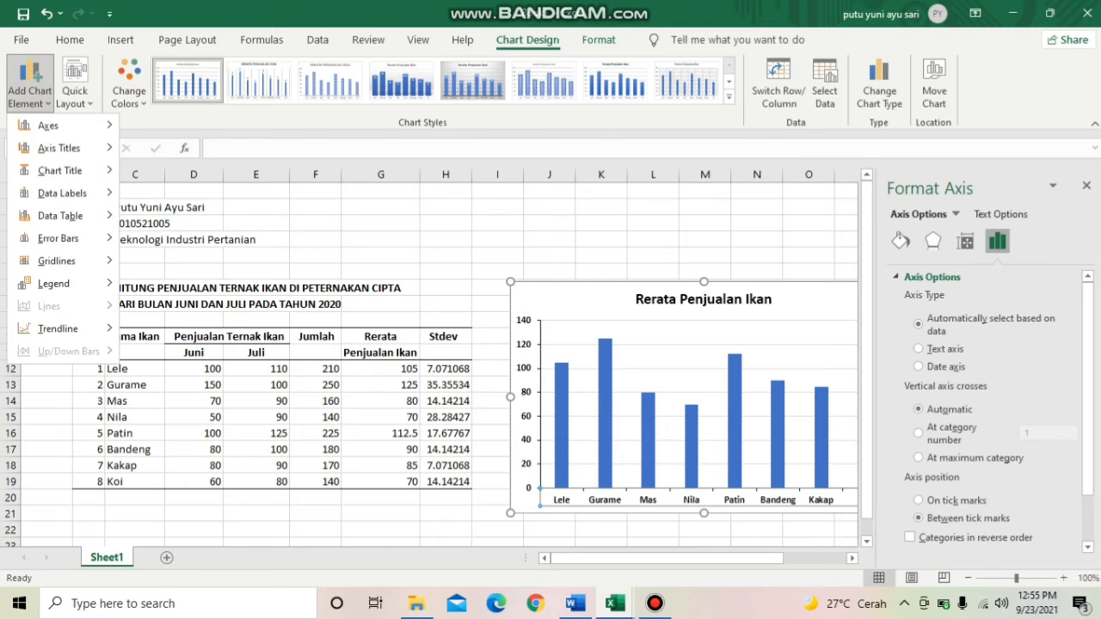
{"action": "mouse_move", "coordinate": [61, 148]}
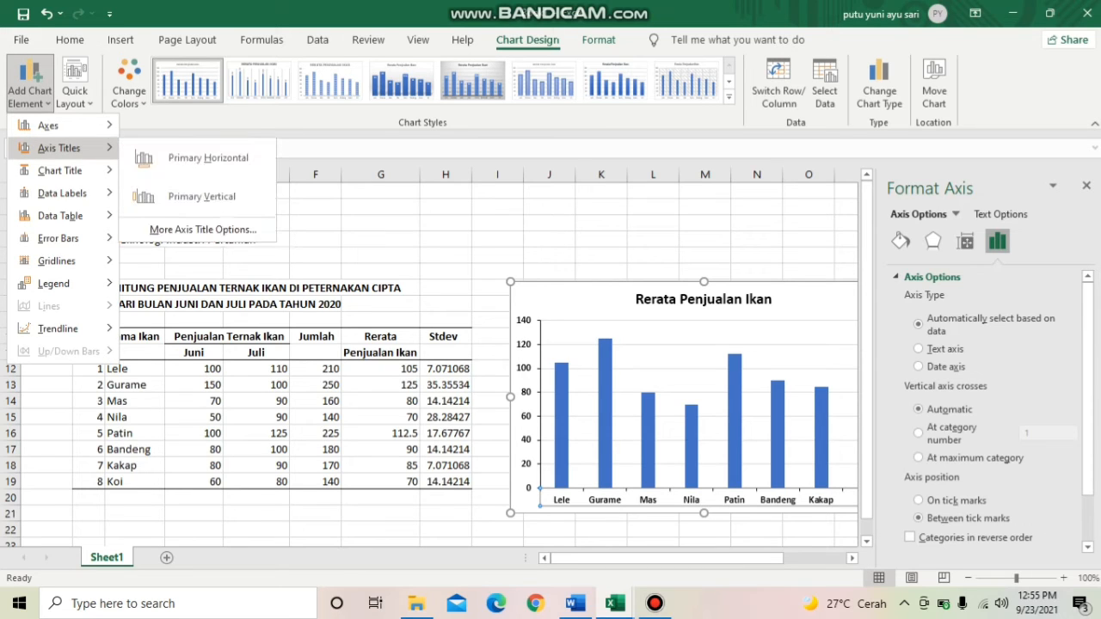
{"action": "left_click", "coordinate": [208, 158]}
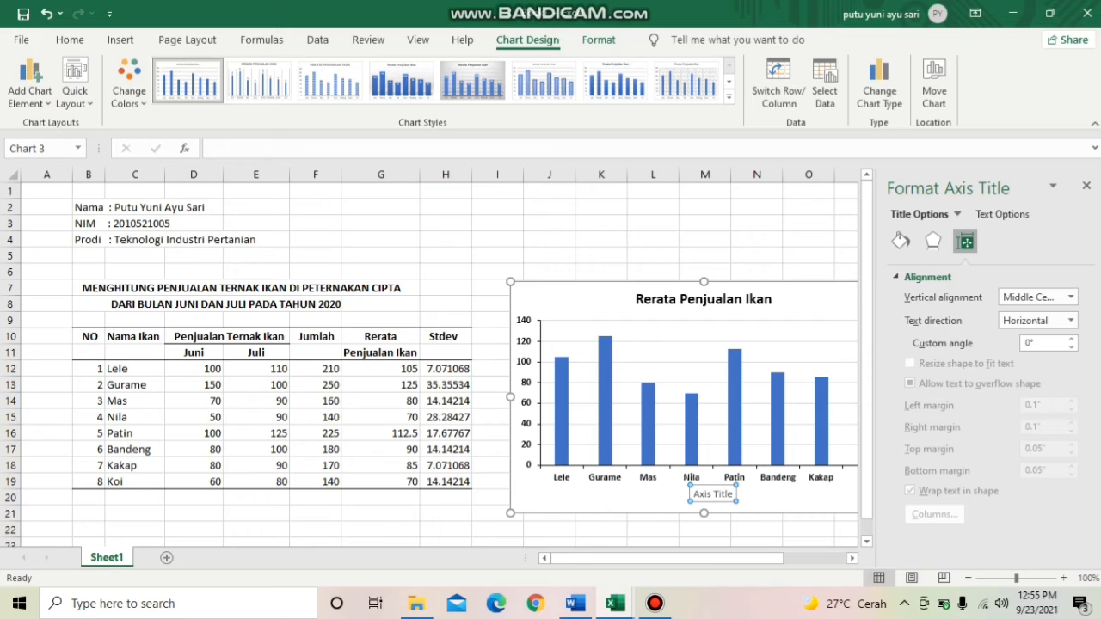
{"action": "left_click", "coordinate": [732, 493]}
{"action": "key", "text": "BackSpace"}
{"action": "key", "text": "BackSpace"}
{"action": "key", "text": "BackSpace"}
{"action": "key", "text": "BackSpace"}
{"action": "key", "text": "BackSpace"}
{"action": "key", "text": "BackSpace"}
{"action": "key", "text": "BackSpace"}
{"action": "key", "text": "BackSpace"}
{"action": "key", "text": "BackSpace"}
{"action": "key", "text": "BackSpace"}
{"action": "type", "text": "Nama"}
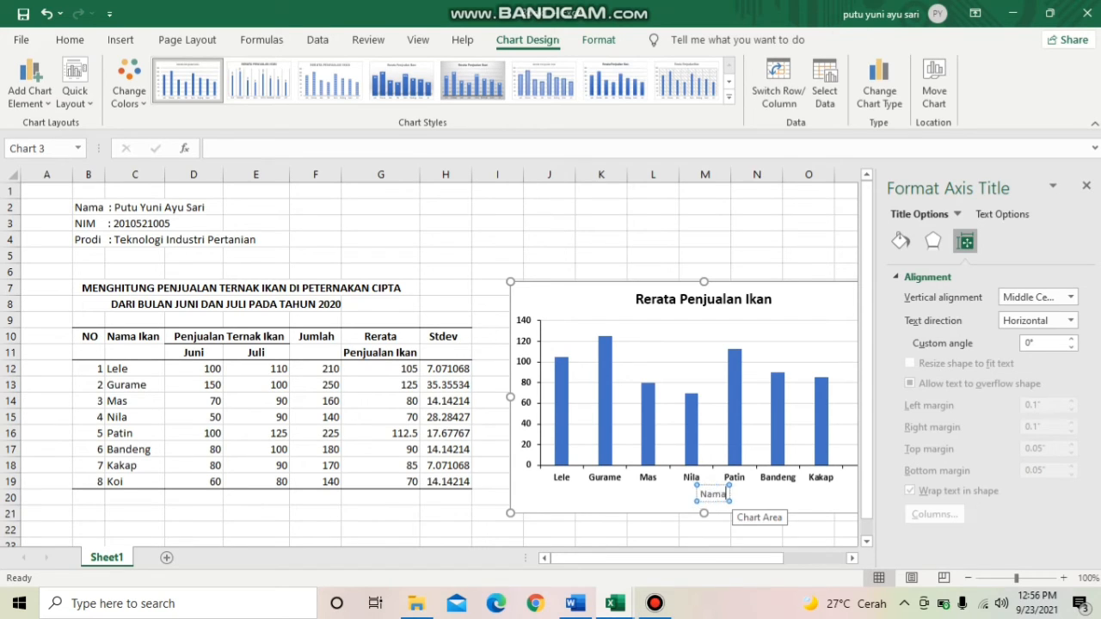
{"action": "type", "text": " Ikan"}
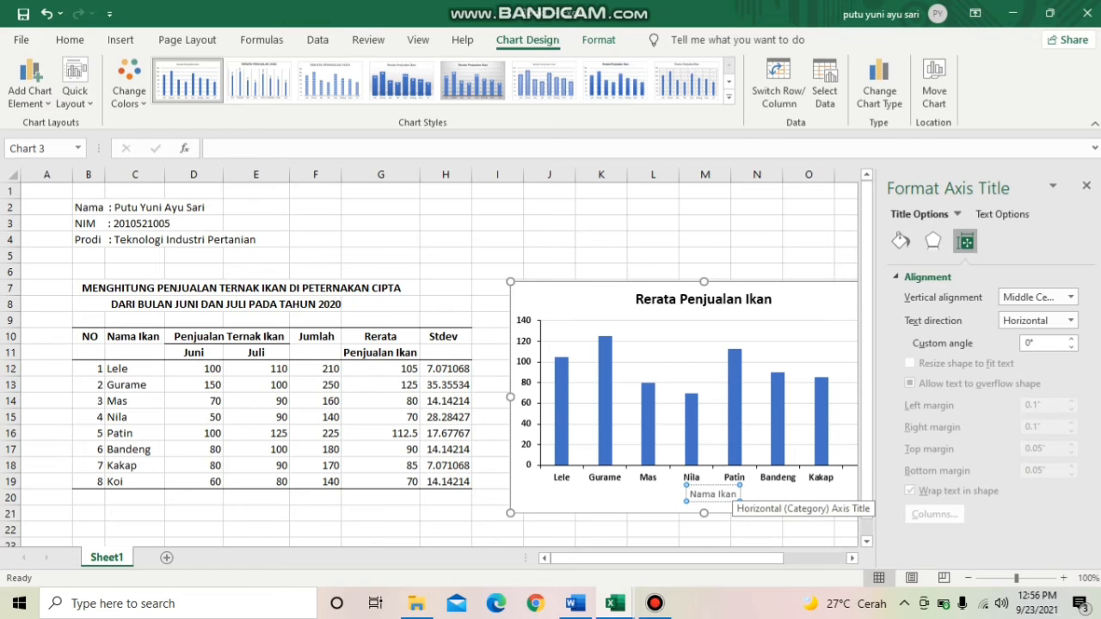
{"action": "left_click", "coordinate": [602, 499]}
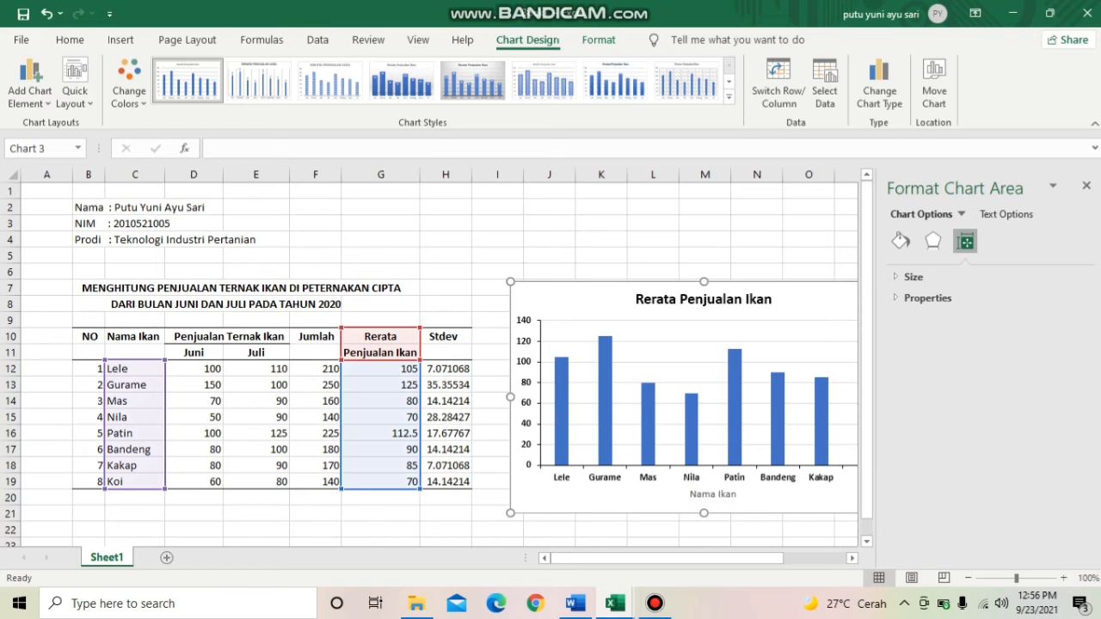
Step: Add a primary vertical axis title to the chart reading Penjualan Ikan
{"action": "left_click", "coordinate": [524, 381]}
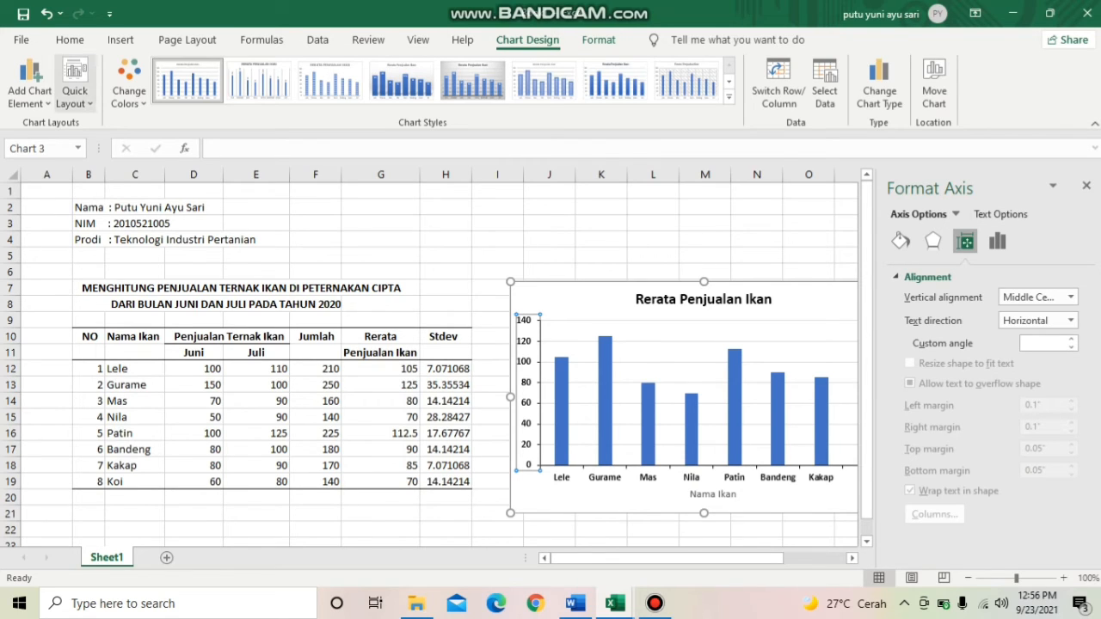
{"action": "left_click", "coordinate": [30, 82]}
{"action": "mouse_move", "coordinate": [58, 147]}
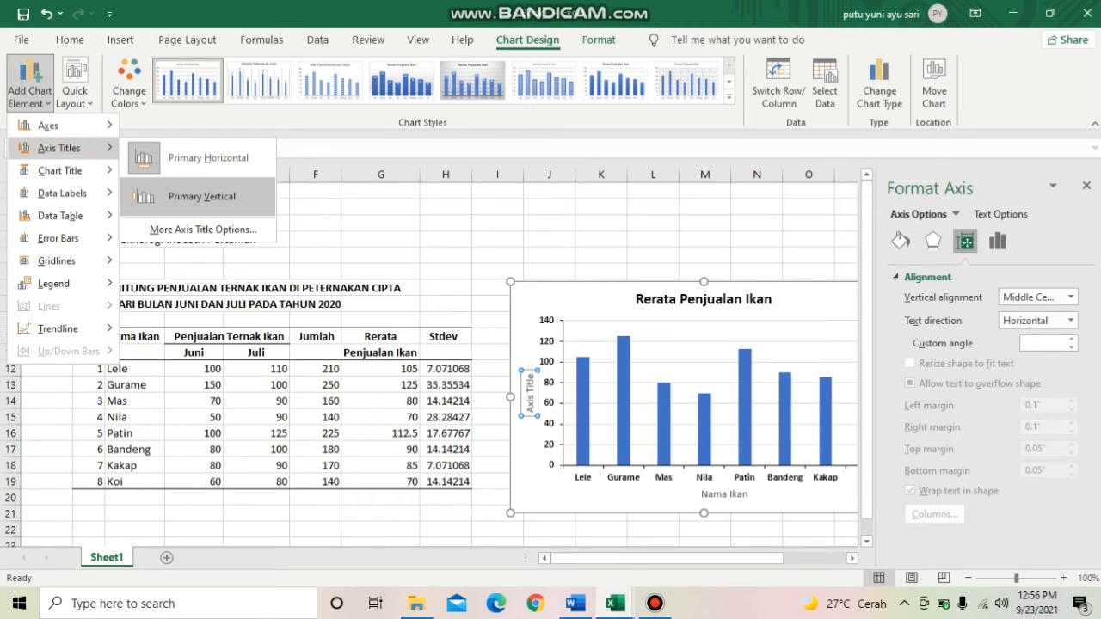
{"action": "left_click", "coordinate": [201, 196]}
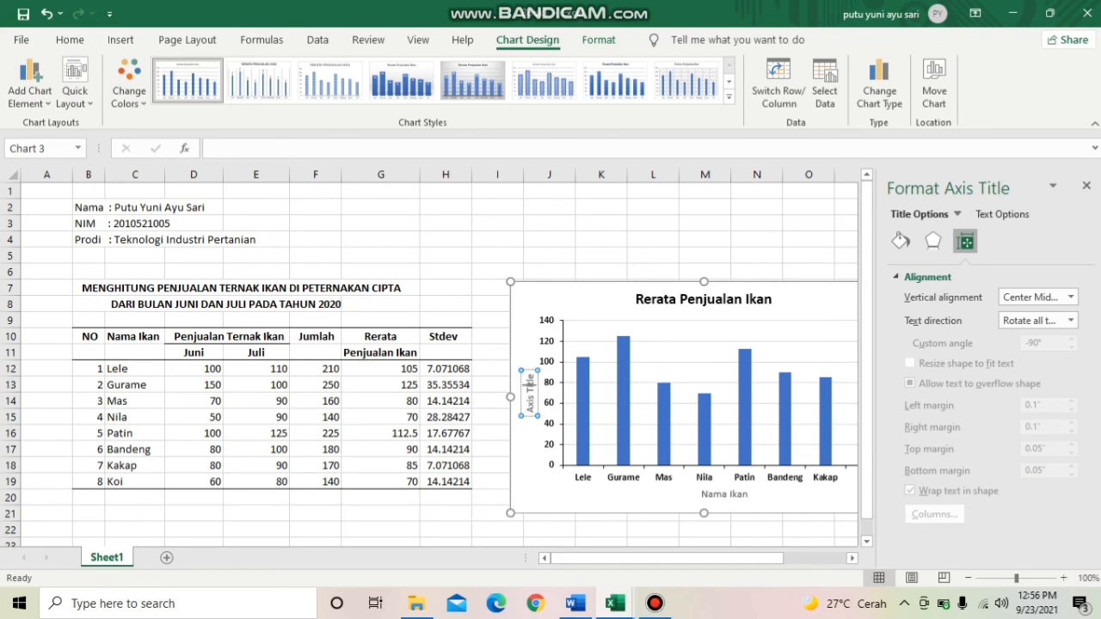
{"action": "key", "text": "BackSpace"}
{"action": "key", "text": "BackSpace"}
{"action": "key", "text": "BackSpace"}
{"action": "key", "text": "BackSpace"}
{"action": "key", "text": "BackSpace"}
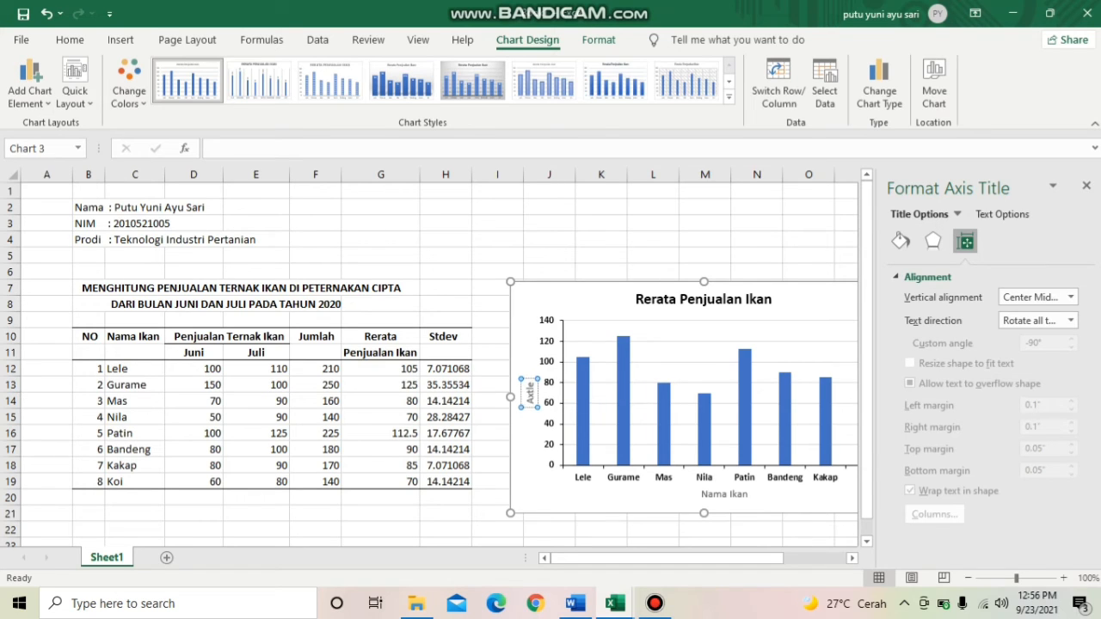
{"action": "key", "text": "BackSpace"}
{"action": "key", "text": "BackSpace"}
{"action": "key", "text": "BackSpace"}
{"action": "key", "text": "BackSpace"}
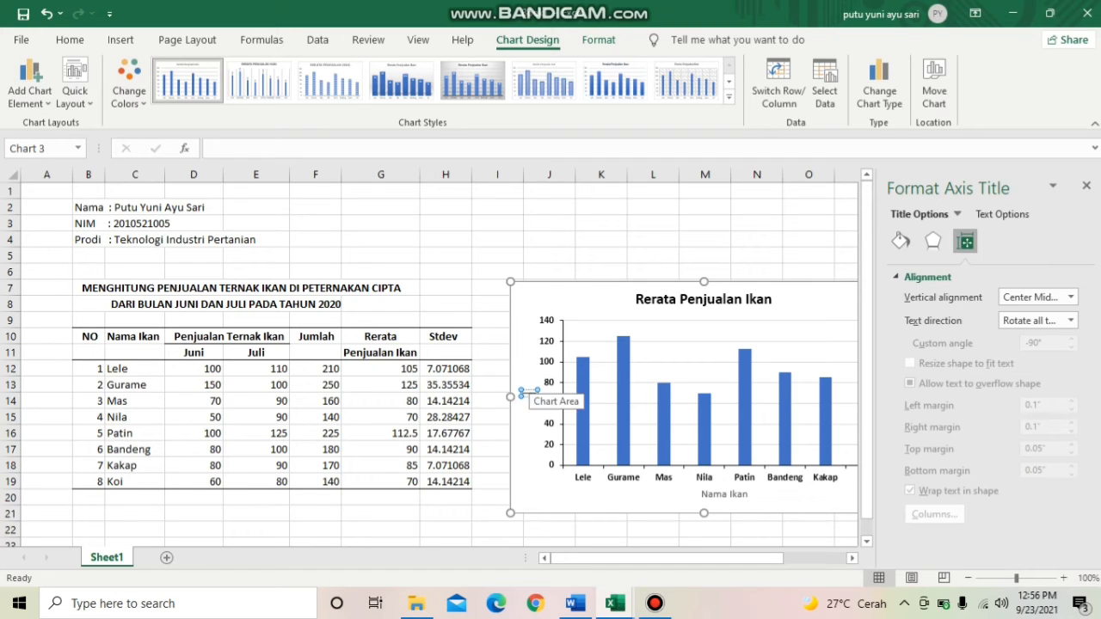
{"action": "type", "text": "Penjualan"}
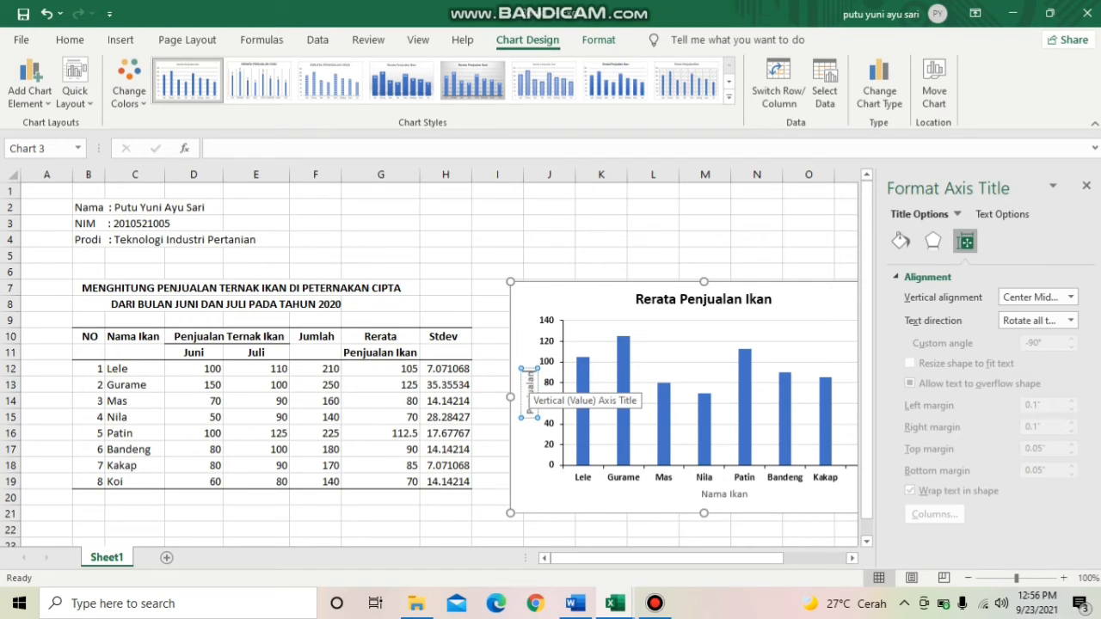
{"action": "type", "text": " Ikan"}
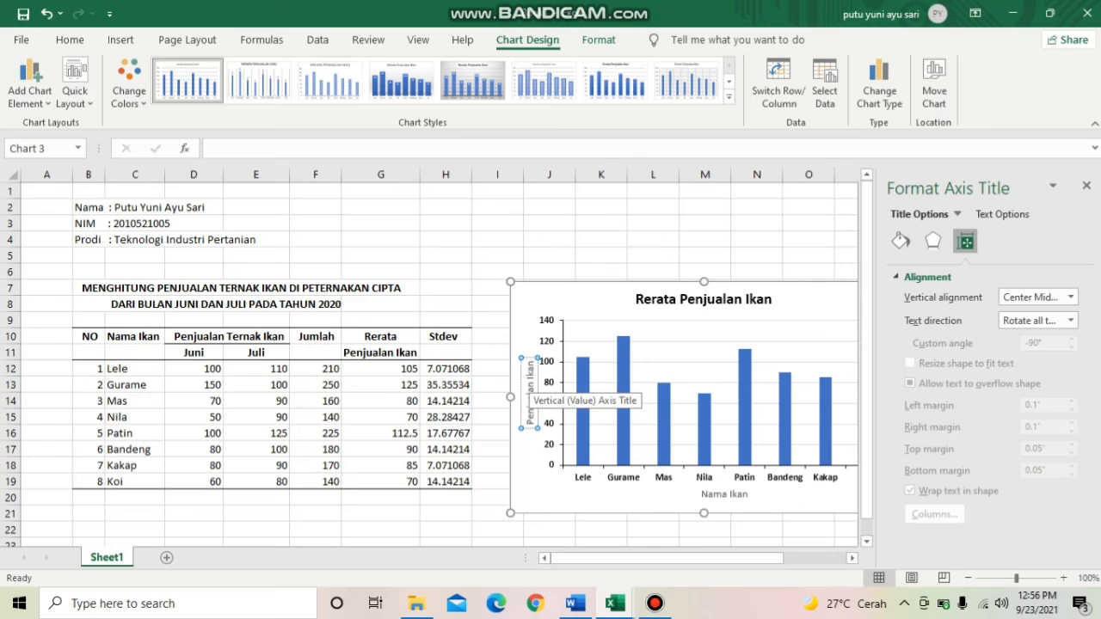
{"action": "left_click", "coordinate": [524, 341]}
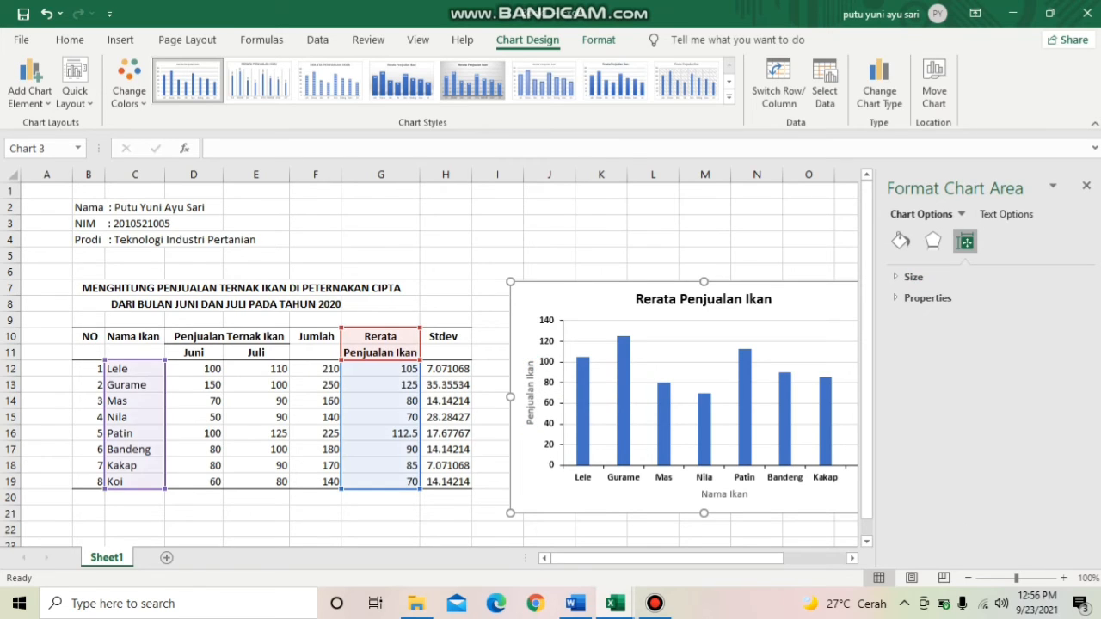
Step: Make the axis titles Penjualan Ikan and Nama Ikan bold and black
{"action": "left_click", "coordinate": [531, 392]}
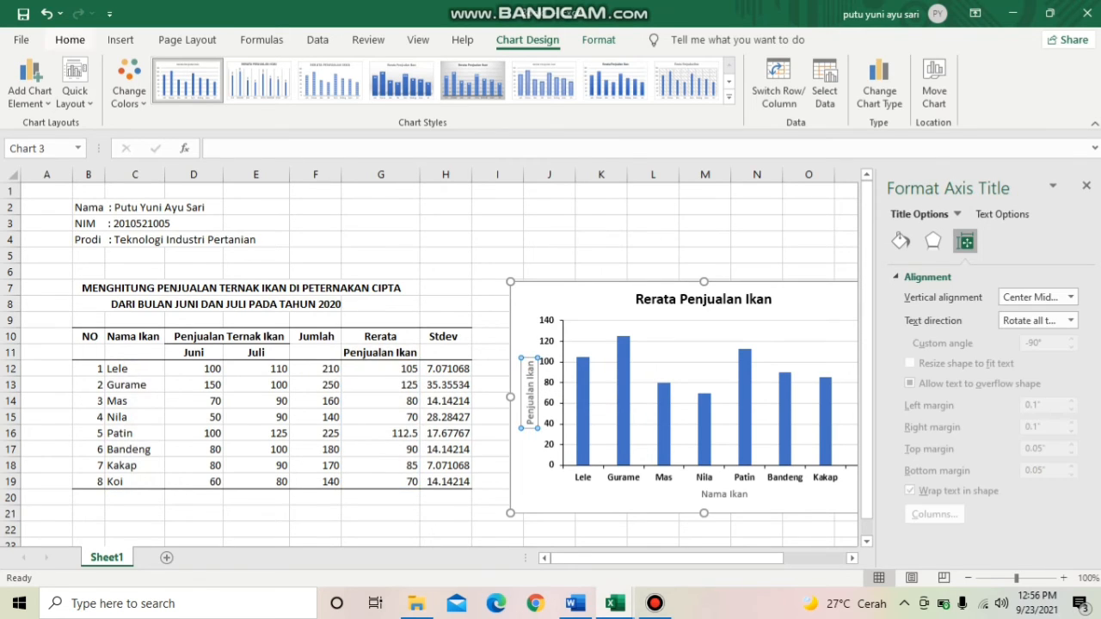
{"action": "left_click", "coordinate": [70, 39]}
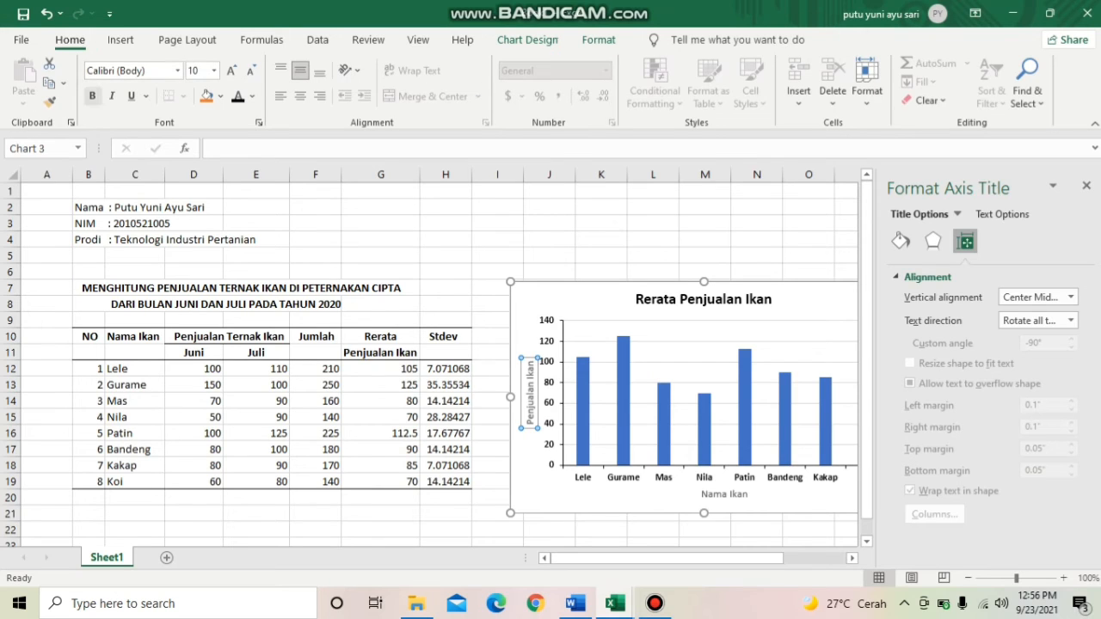
{"action": "left_click", "coordinate": [92, 96]}
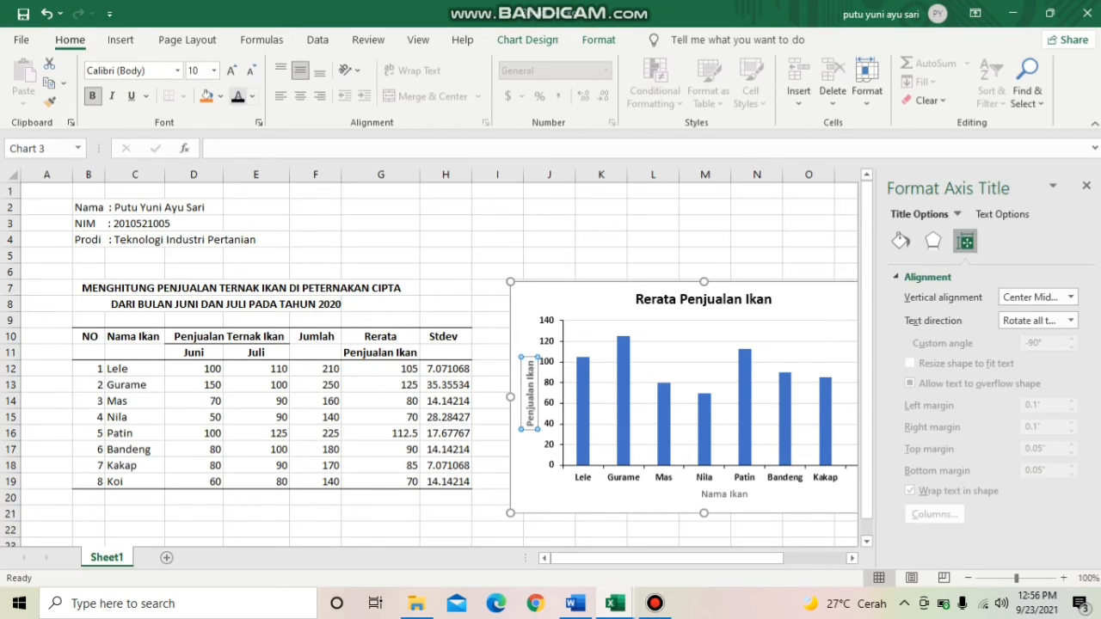
{"action": "left_click", "coordinate": [239, 95]}
{"action": "left_click", "coordinate": [724, 495]}
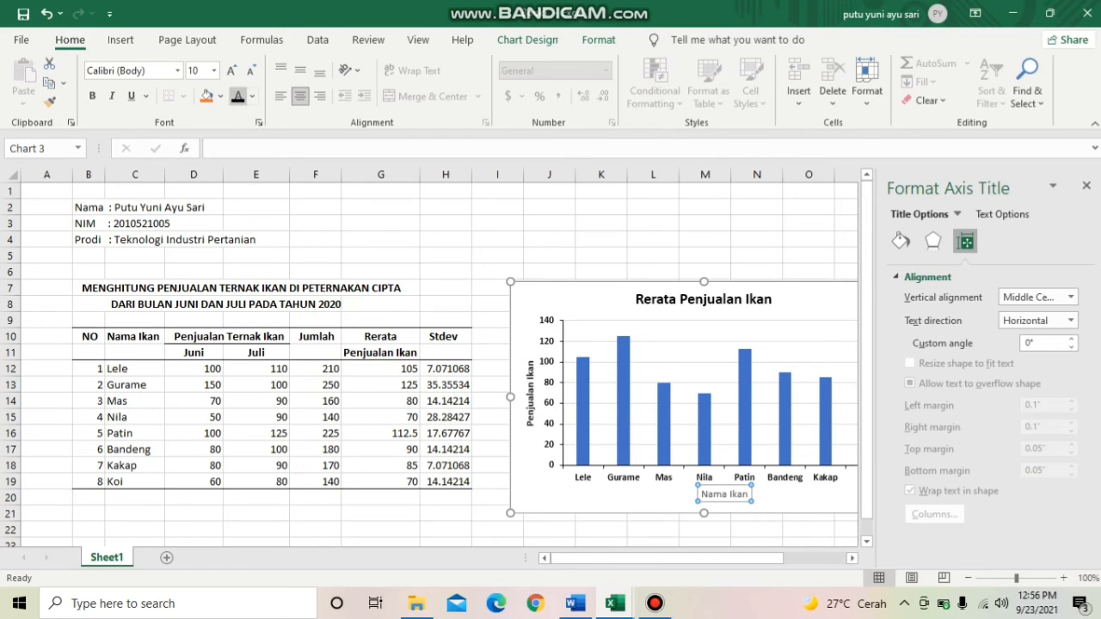
{"action": "left_click", "coordinate": [92, 96]}
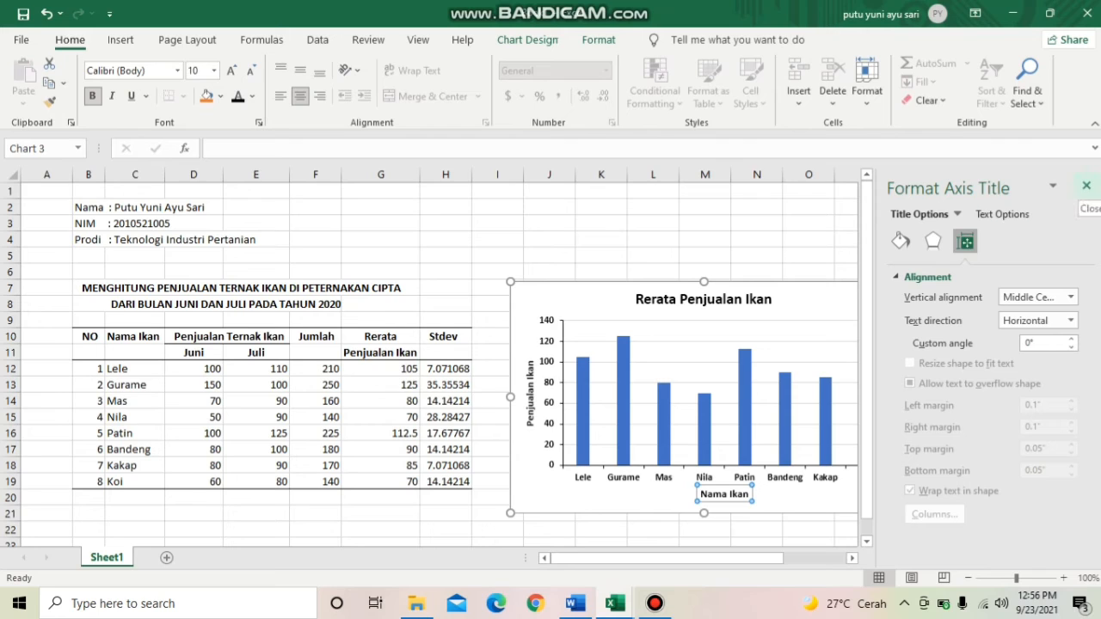
{"action": "left_click", "coordinate": [1086, 185]}
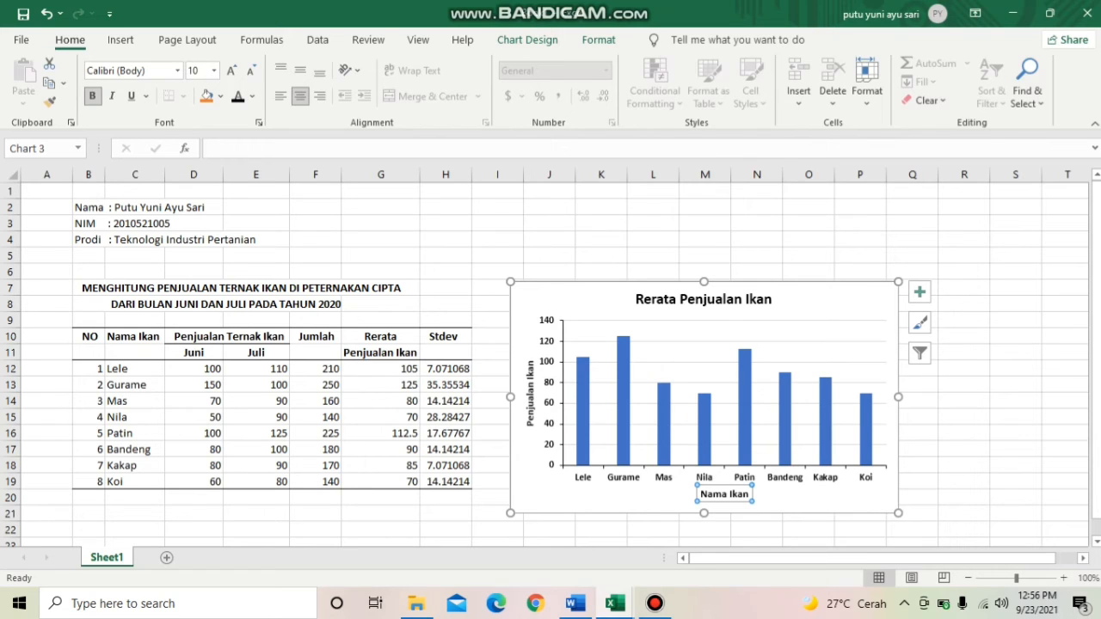
Step: Delete the major horizontal gridlines from the chart's plot area
{"action": "left_click", "coordinate": [725, 372]}
{"action": "double_click", "coordinate": [726, 372]}
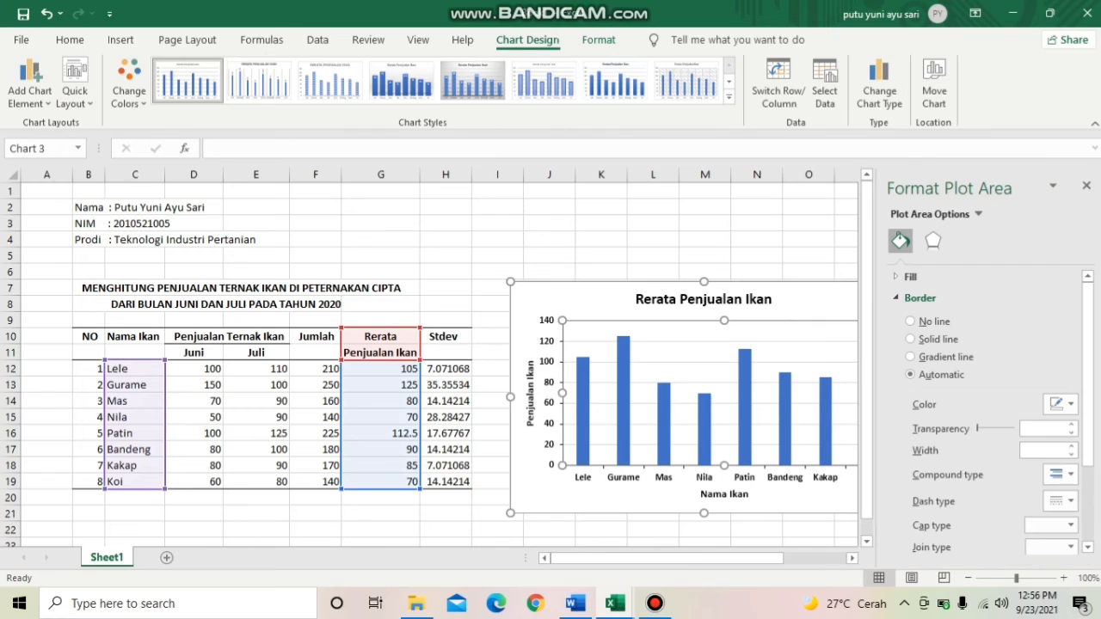
{"action": "left_click", "coordinate": [726, 361]}
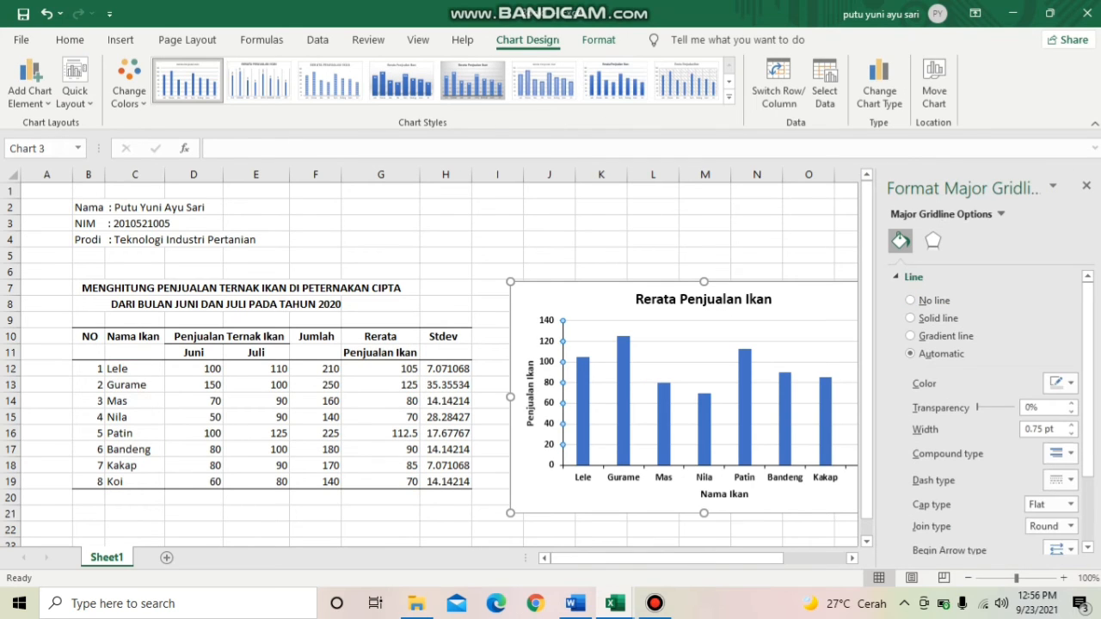
{"action": "left_click", "coordinate": [1087, 186]}
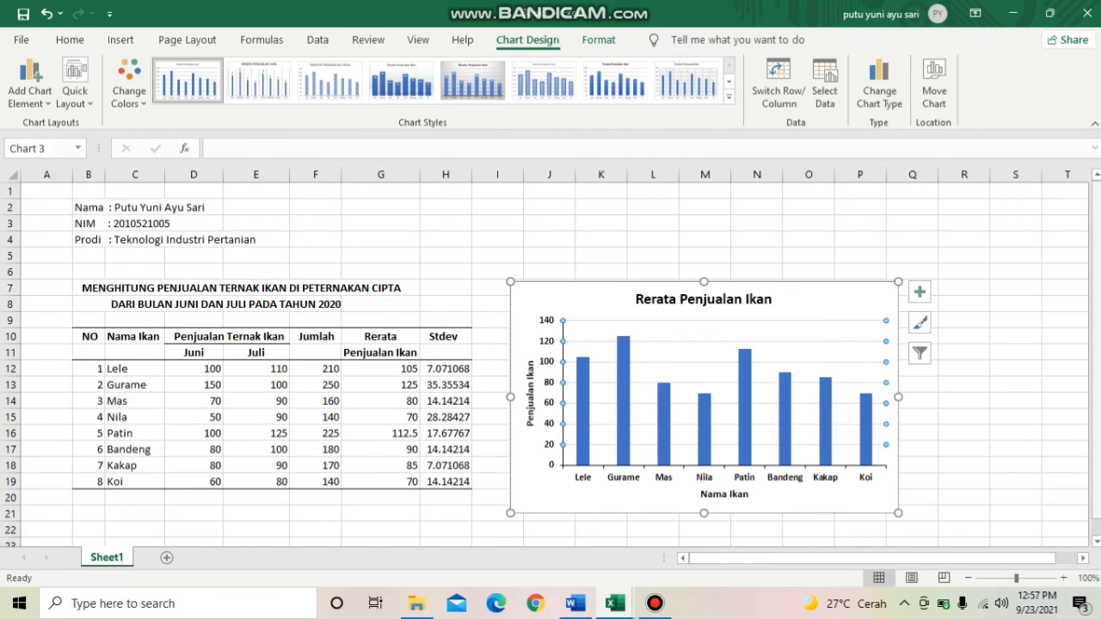
{"action": "key", "text": "Delete"}
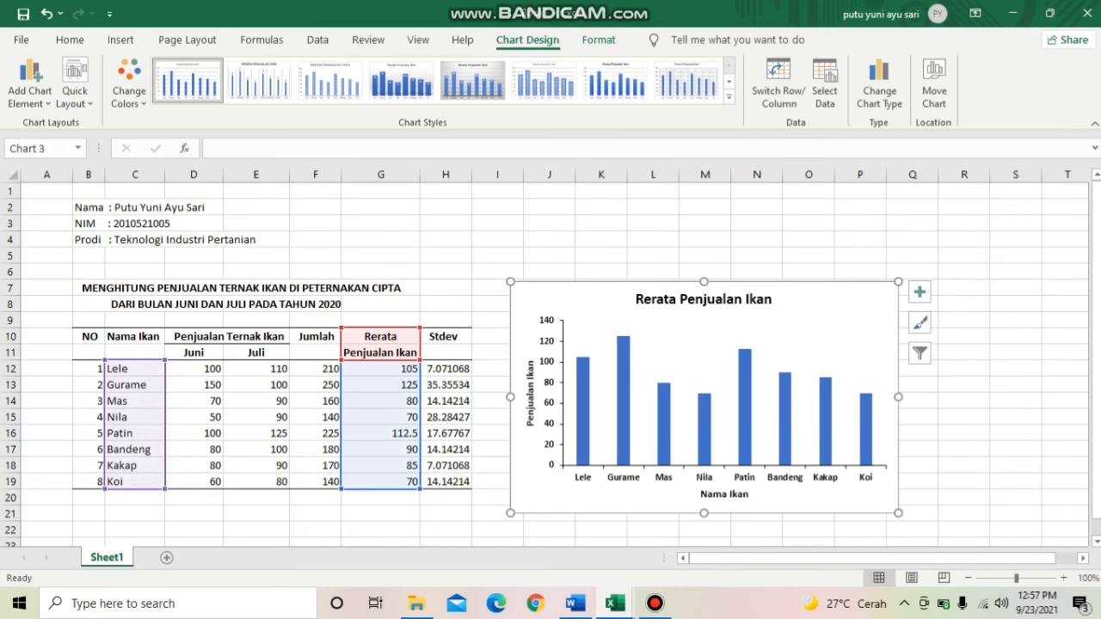
Step: Add vertical error bars to the chart's column series and switch their error amount to Custom
{"action": "left_click", "coordinate": [705, 429]}
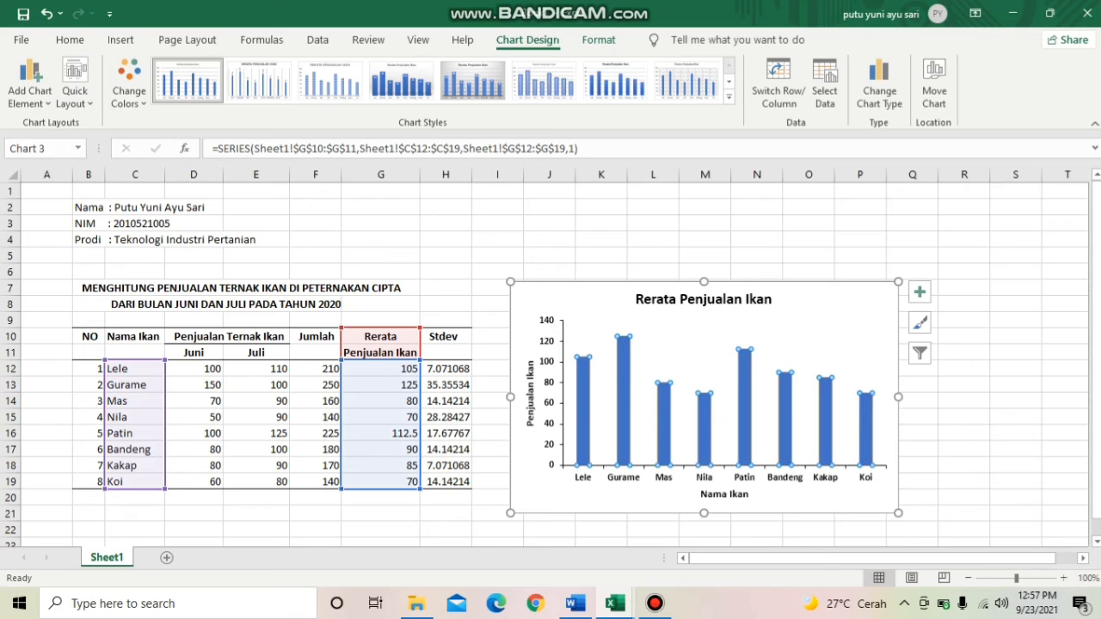
{"action": "left_click", "coordinate": [624, 350]}
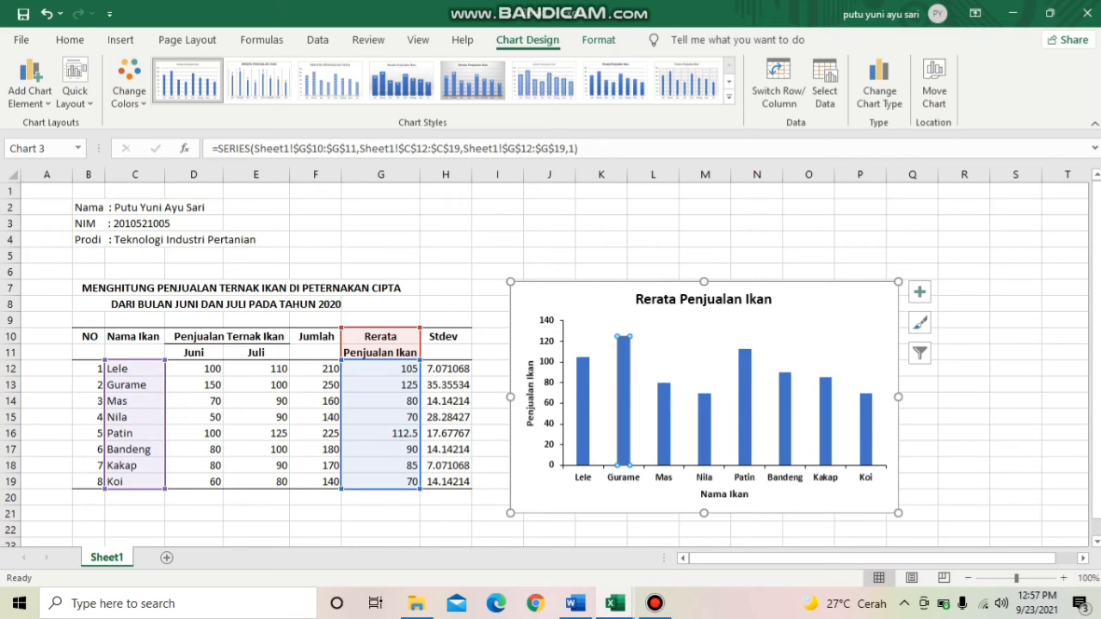
{"action": "left_click", "coordinate": [30, 81]}
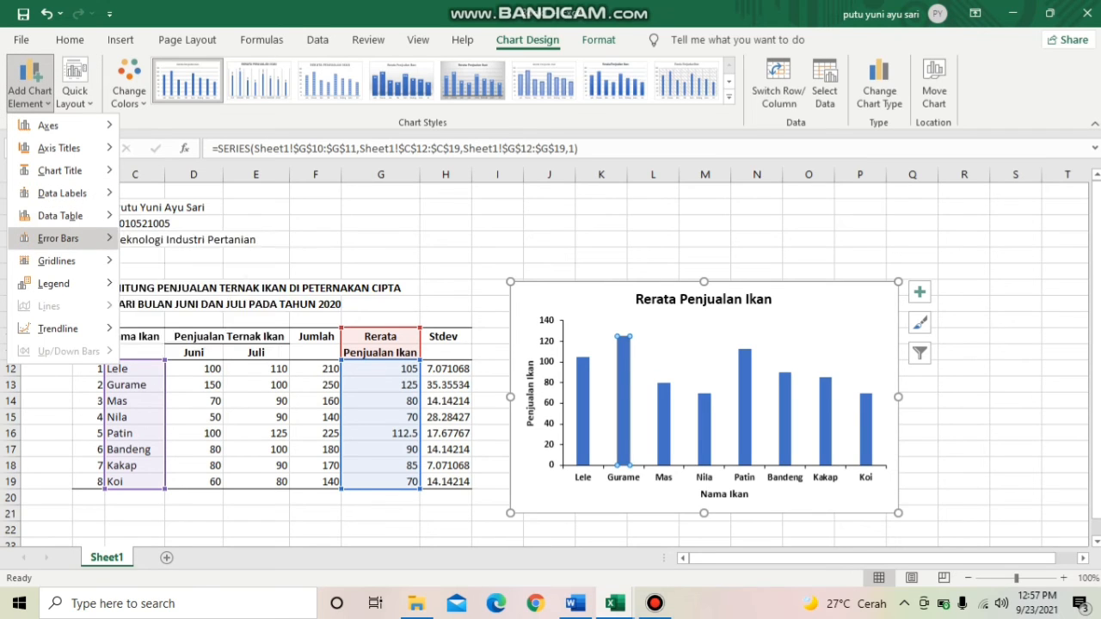
{"action": "mouse_move", "coordinate": [58, 238]}
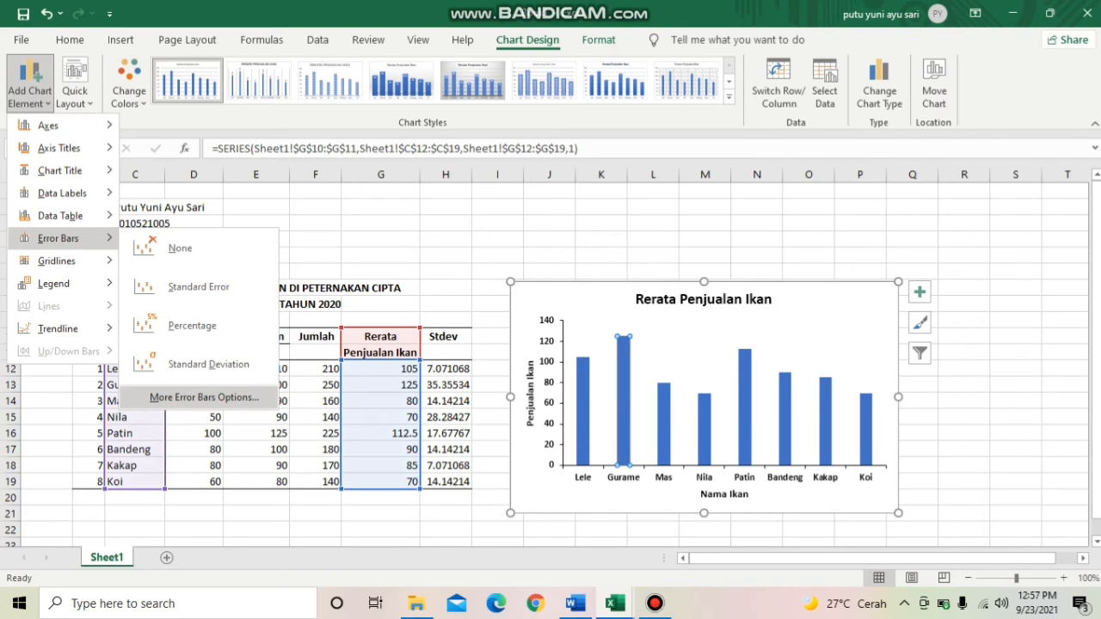
{"action": "left_click", "coordinate": [204, 398]}
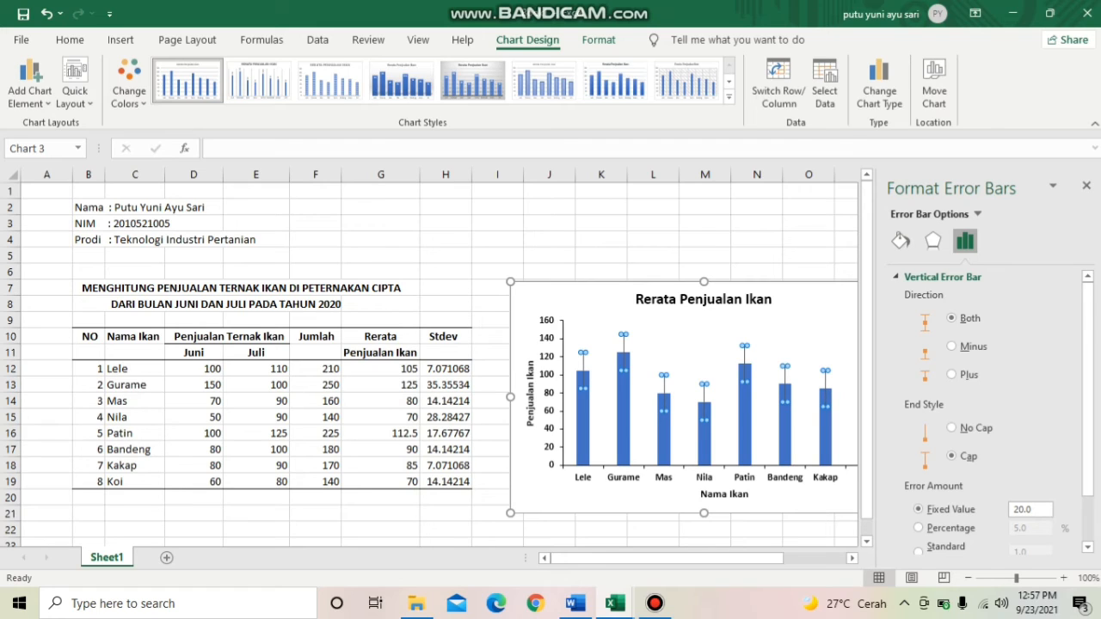
{"action": "scroll", "coordinate": [989, 413], "scroll_direction": "down", "scroll_amount": 2}
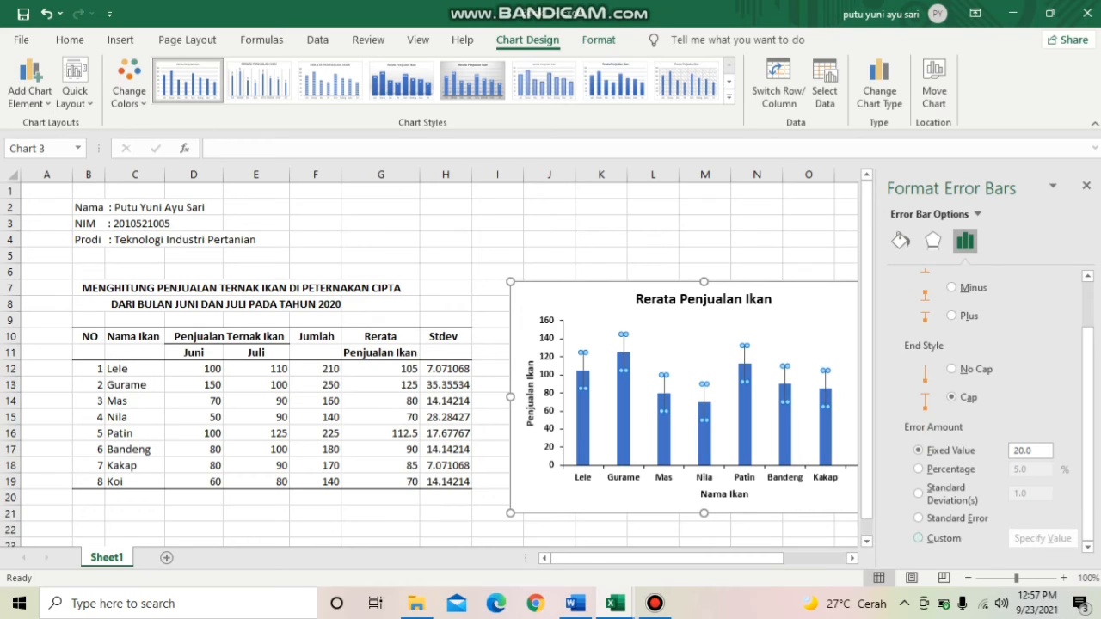
{"action": "left_click", "coordinate": [919, 539]}
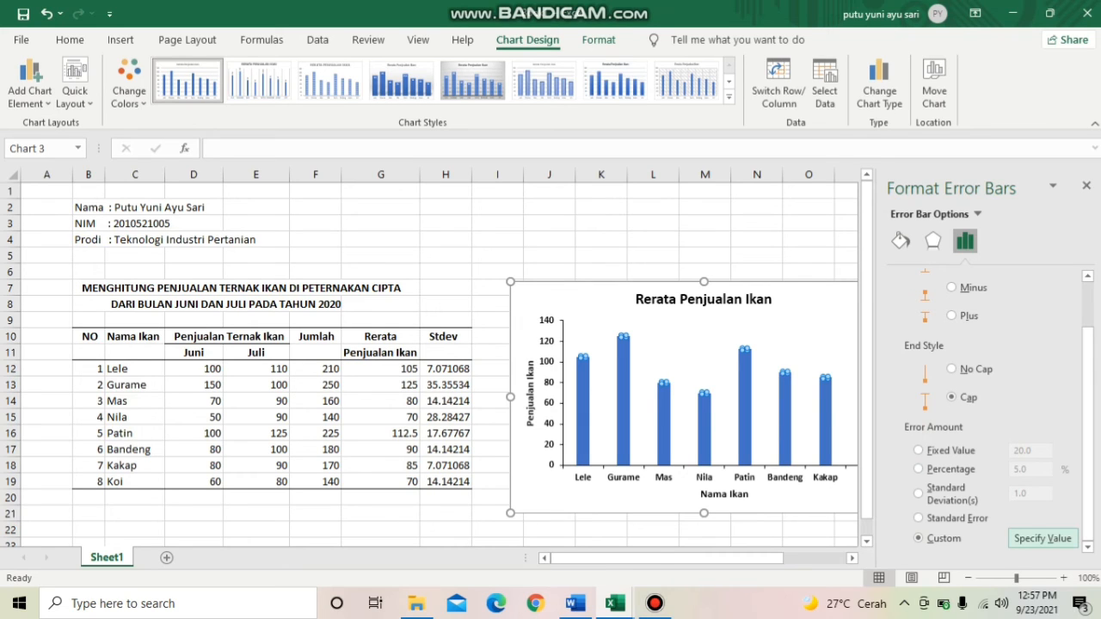
Step: Set both the positive and negative custom error values to the Stdev range H12:H19 on Sheet1
{"action": "left_click", "coordinate": [1043, 539]}
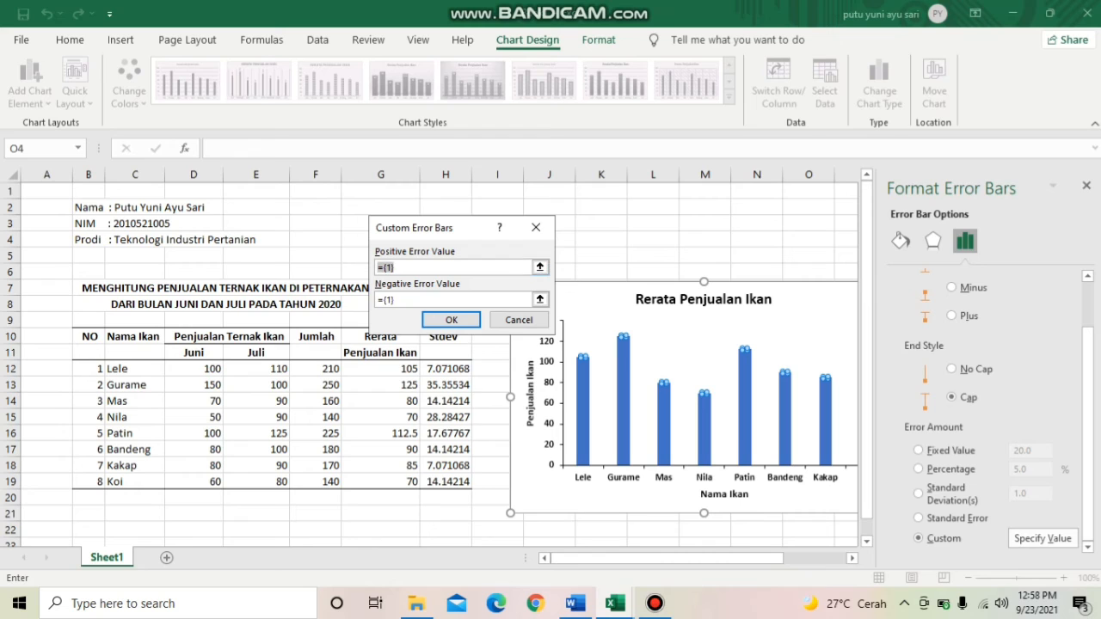
{"action": "left_click_drag", "start_coordinate": [475, 227], "coordinate": [560, 224]}
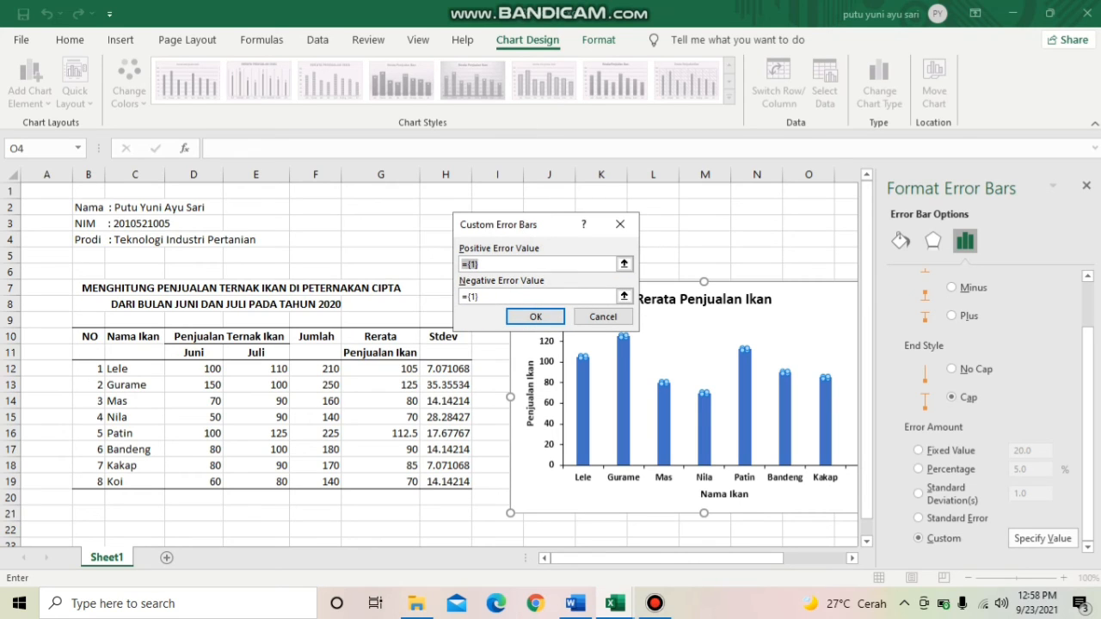
{"action": "key", "text": "BackSpace"}
{"action": "left_click_drag", "start_coordinate": [445, 368], "coordinate": [456, 480]}
{"action": "left_click", "coordinate": [478, 296]}
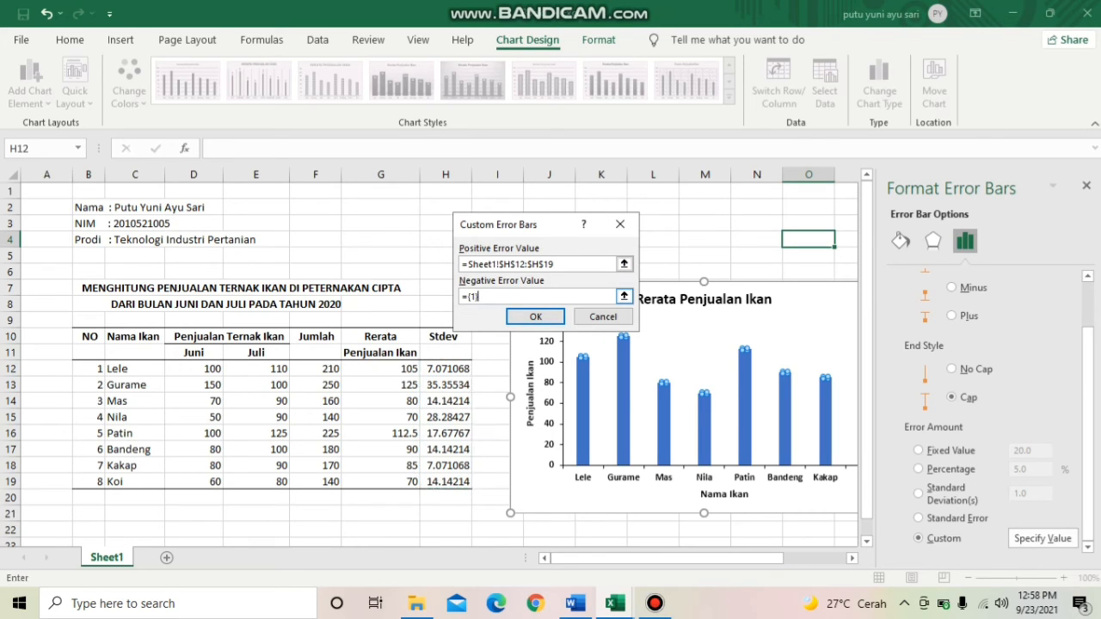
{"action": "key", "text": "BackSpace"}
{"action": "key", "text": "BackSpace"}
{"action": "key", "text": "BackSpace"}
{"action": "key", "text": "BackSpace"}
{"action": "left_click_drag", "start_coordinate": [454, 368], "coordinate": [456, 480]}
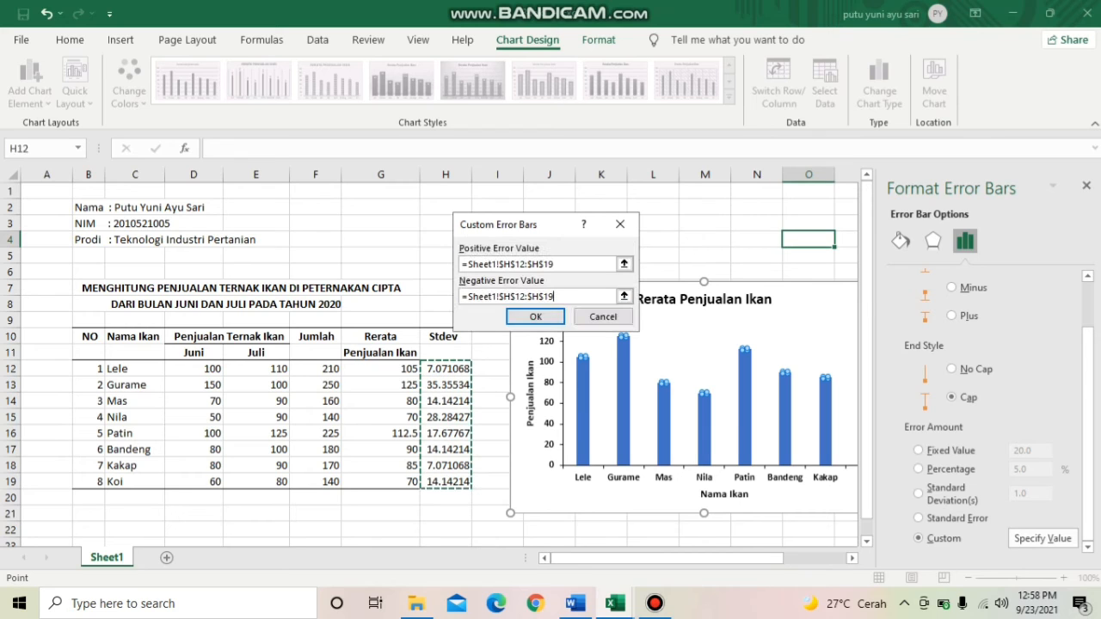
{"action": "left_click", "coordinate": [535, 316]}
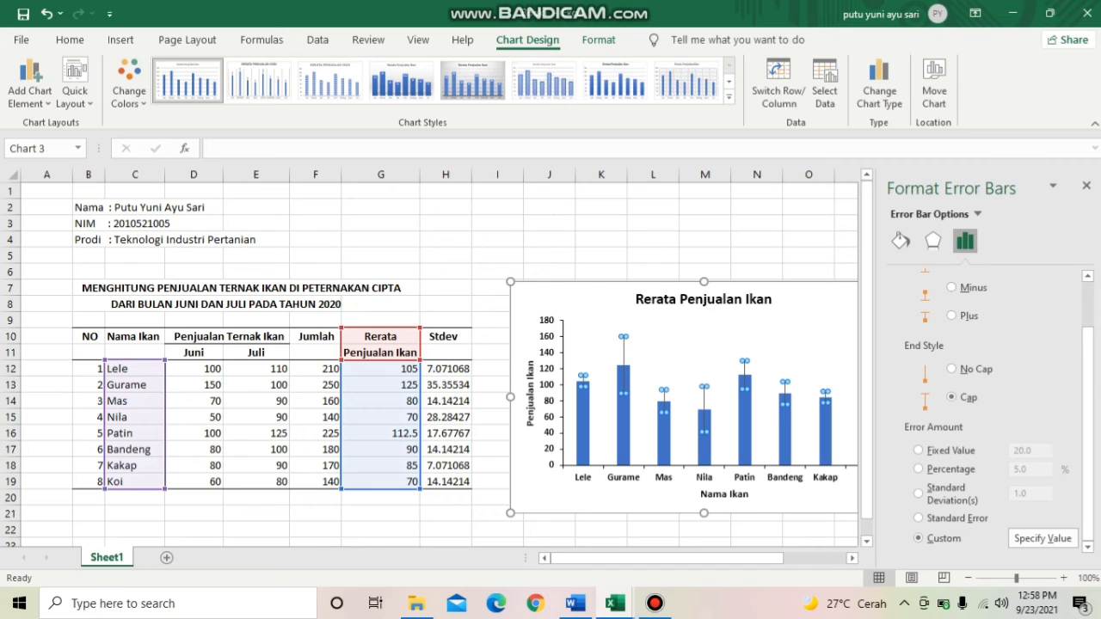
{"action": "left_click", "coordinate": [1086, 185]}
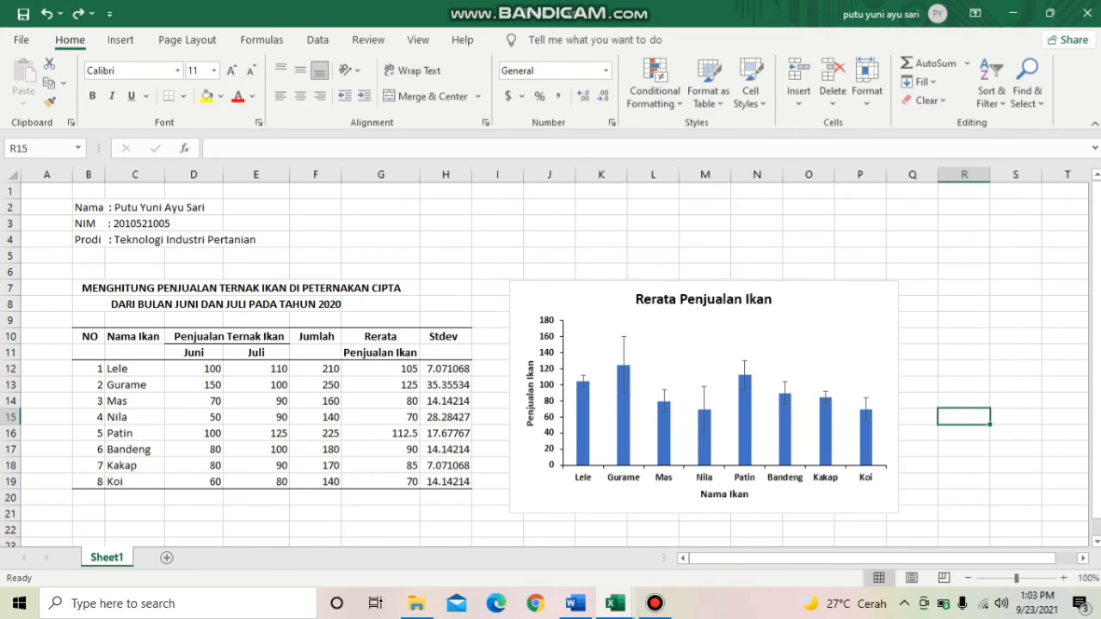
Step: Add data labels to the Rerata Penjualan Ikan column series
{"action": "left_click", "coordinate": [584, 426]}
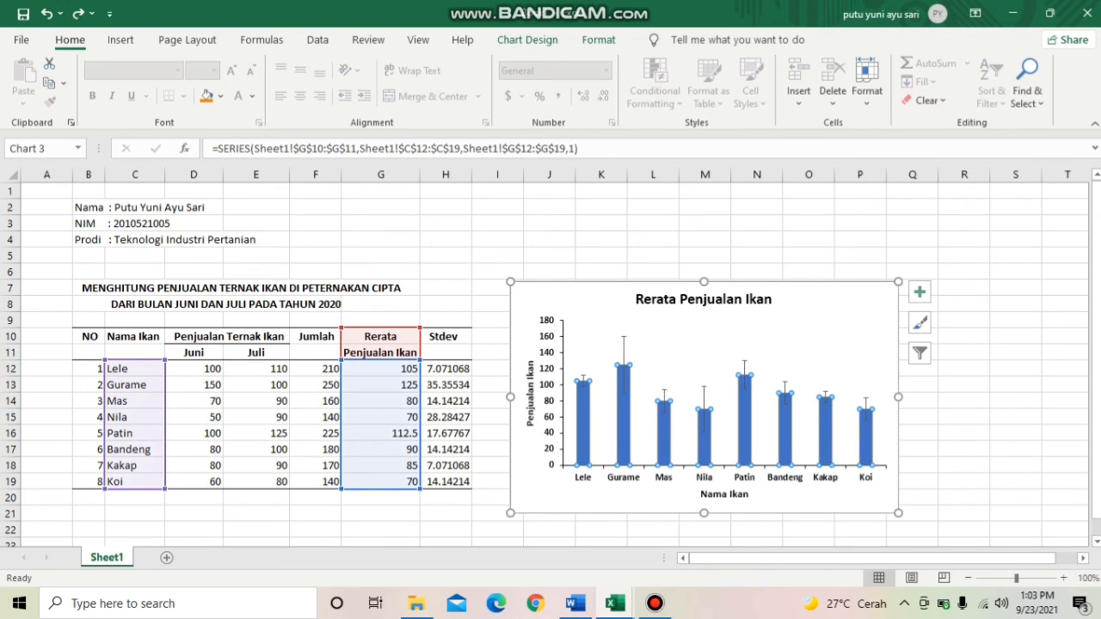
{"action": "right_click", "coordinate": [585, 426]}
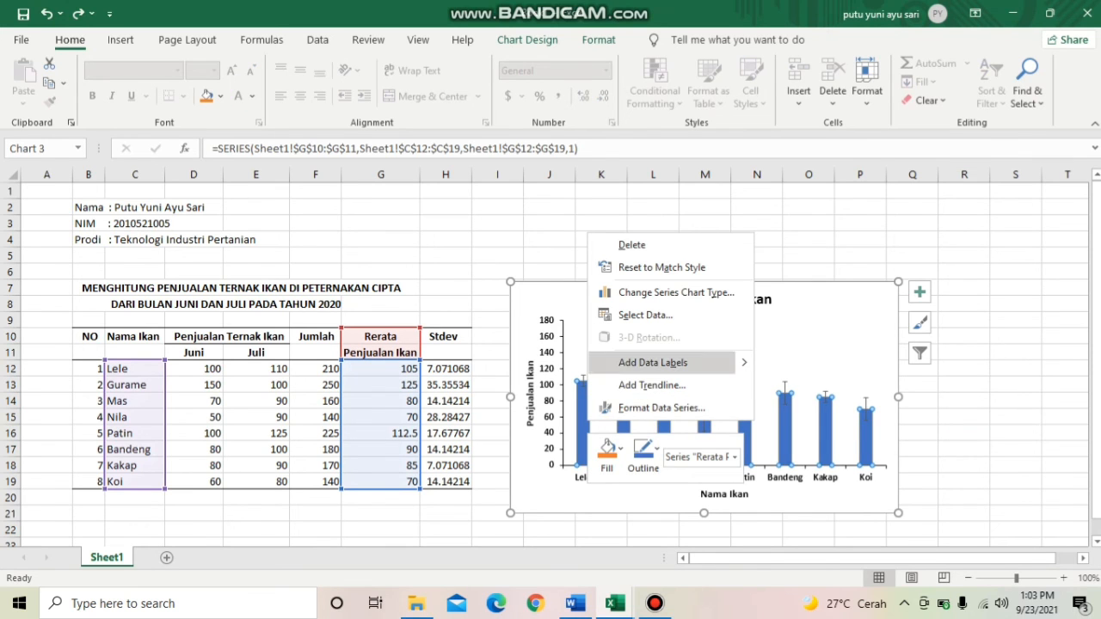
{"action": "left_click", "coordinate": [652, 363]}
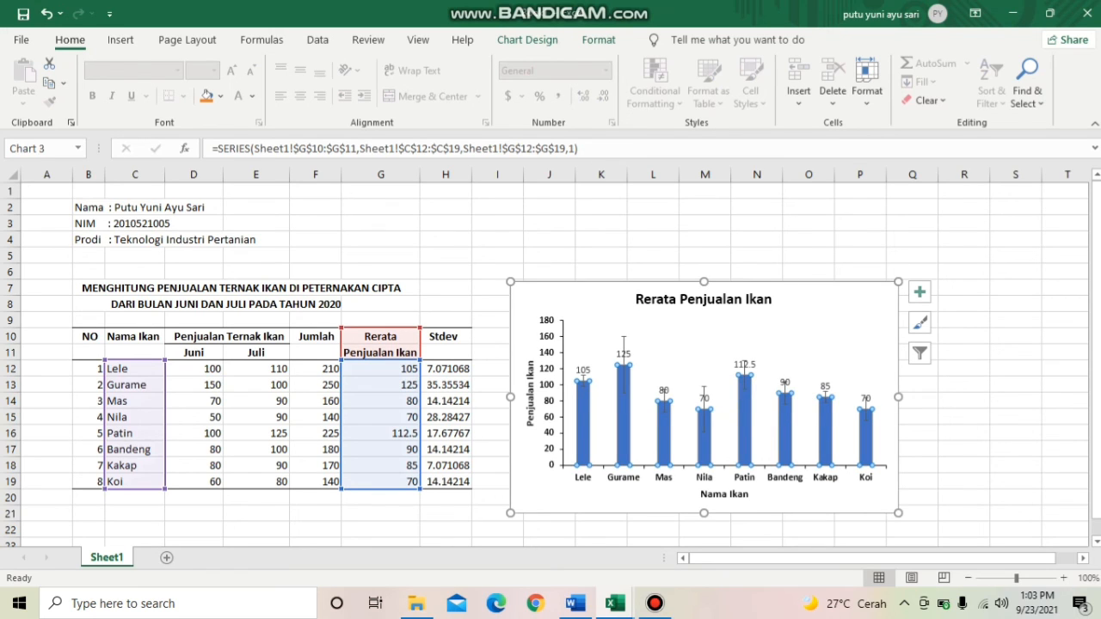
Step: Raise the Mas data label slightly and move the Gurame label up to the tip of its error bar
{"action": "left_click", "coordinate": [745, 365]}
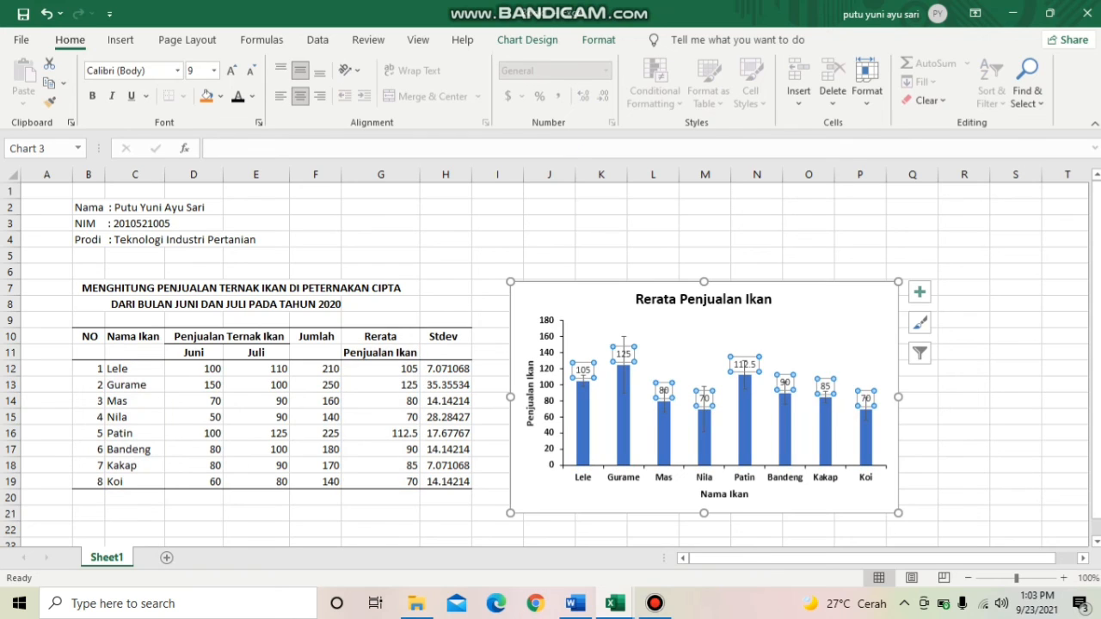
{"action": "left_click", "coordinate": [663, 390]}
{"action": "left_click_drag", "start_coordinate": [663, 389], "coordinate": [664, 385]}
{"action": "left_click", "coordinate": [624, 354]}
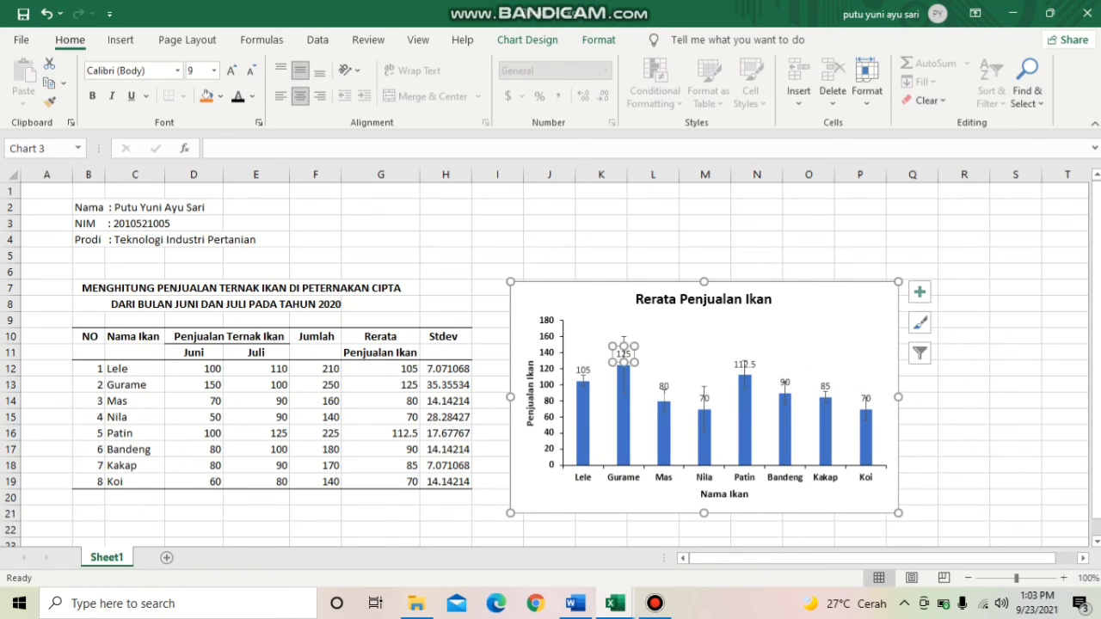
{"action": "mouse_move", "coordinate": [624, 354]}
{"action": "left_mouse_down"}
{"action": "mouse_move", "coordinate": [624, 329]}
{"action": "mouse_move", "coordinate": [624, 340]}
{"action": "left_mouse_up"}
{"action": "left_click_drag", "start_coordinate": [624, 341], "coordinate": [624, 305]}
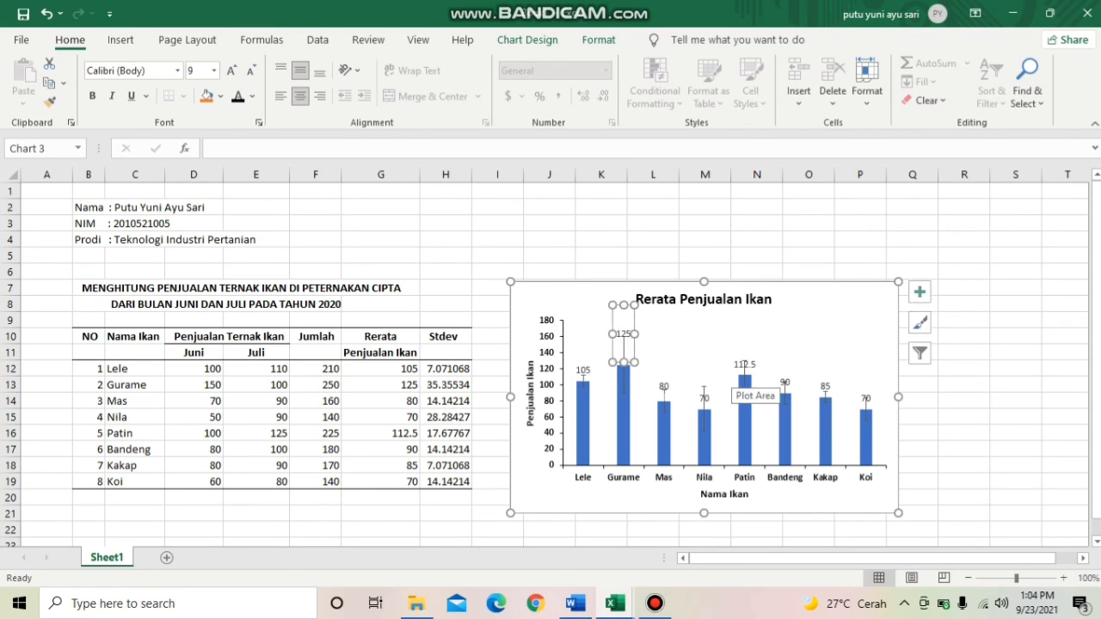
Step: Move the Nila and Patin data labels up above their error bars
{"action": "left_click", "coordinate": [705, 399]}
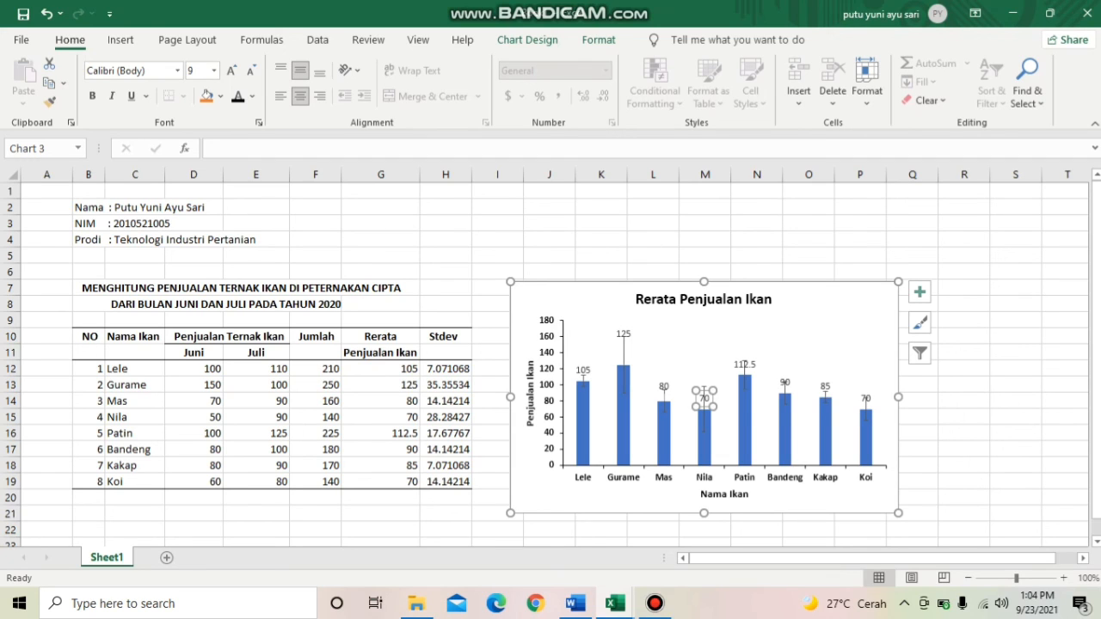
{"action": "left_click_drag", "start_coordinate": [704, 401], "coordinate": [704, 382]}
{"action": "left_click", "coordinate": [744, 365]}
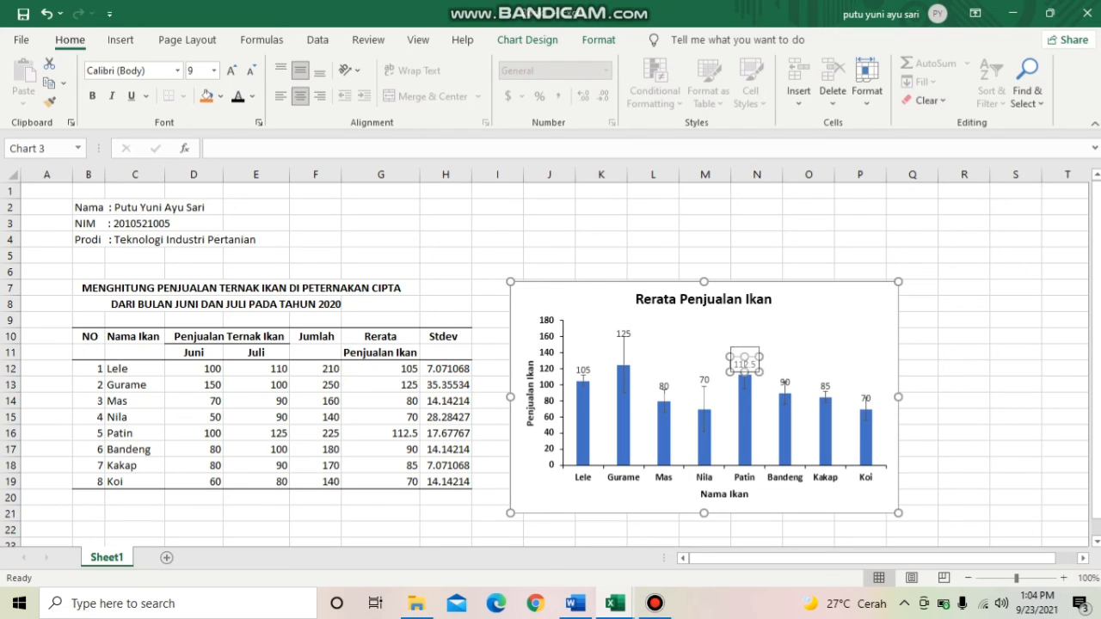
{"action": "left_click_drag", "start_coordinate": [744, 365], "coordinate": [744, 354]}
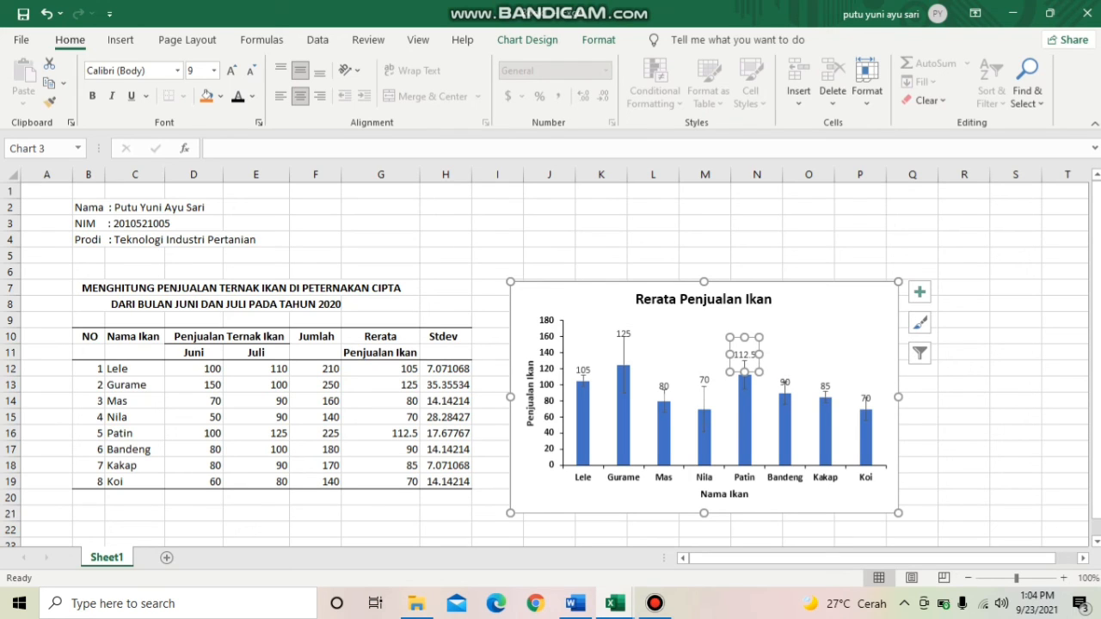
Step: Move the Bandeng, Kakap and Koi data labels up clear of their error bars and deselect the chart
{"action": "left_click", "coordinate": [785, 382]}
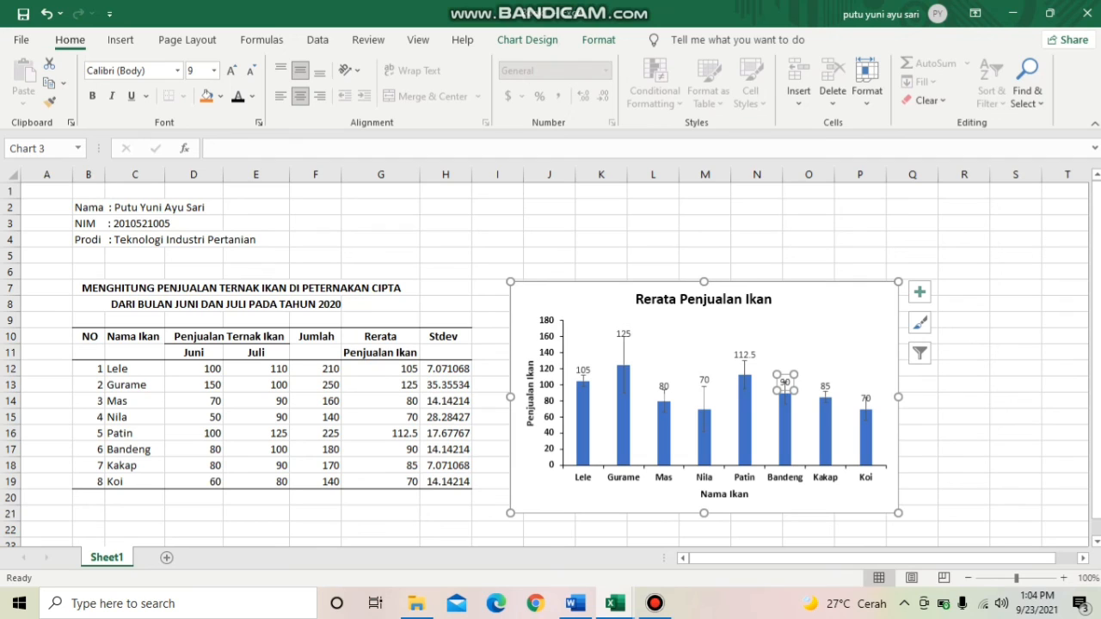
{"action": "left_click_drag", "start_coordinate": [785, 382], "coordinate": [784, 370]}
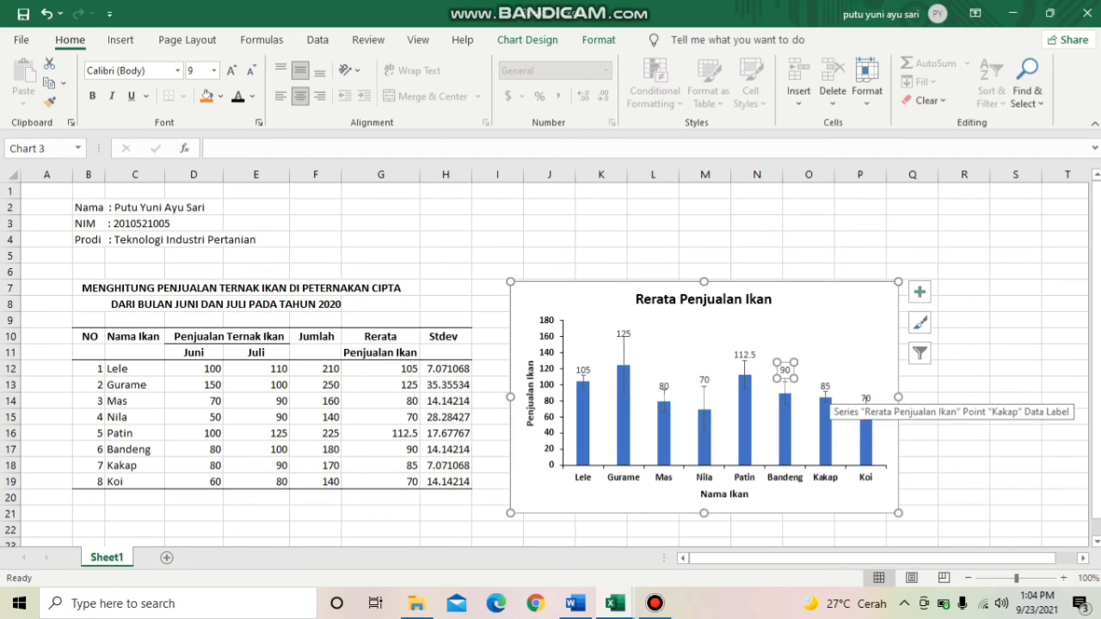
{"action": "left_click", "coordinate": [825, 387]}
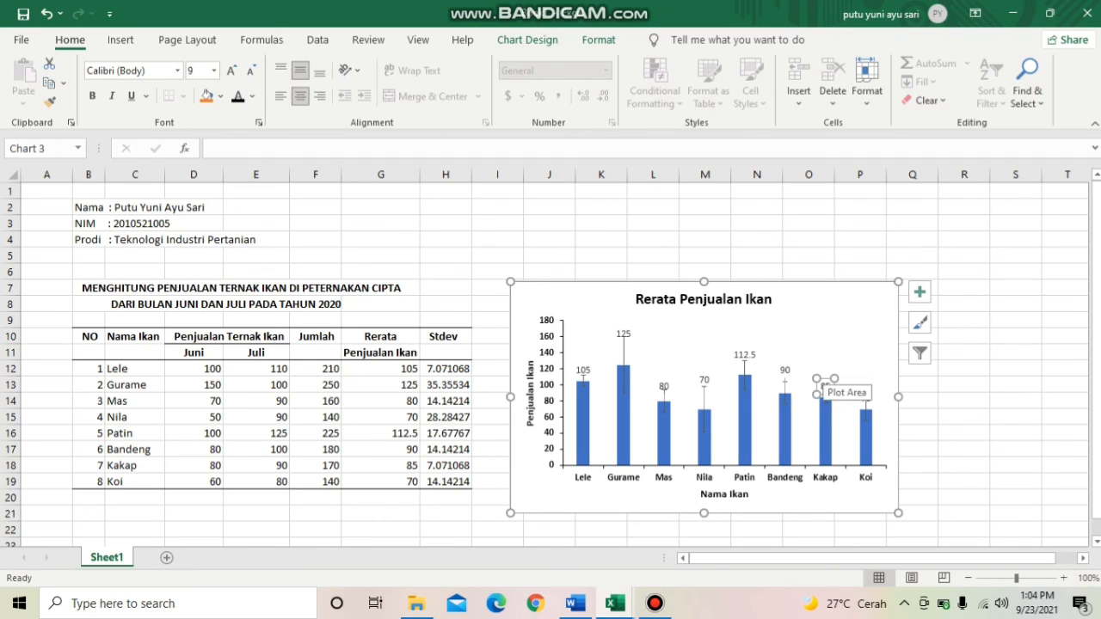
{"action": "left_click_drag", "start_coordinate": [825, 387], "coordinate": [824, 381]}
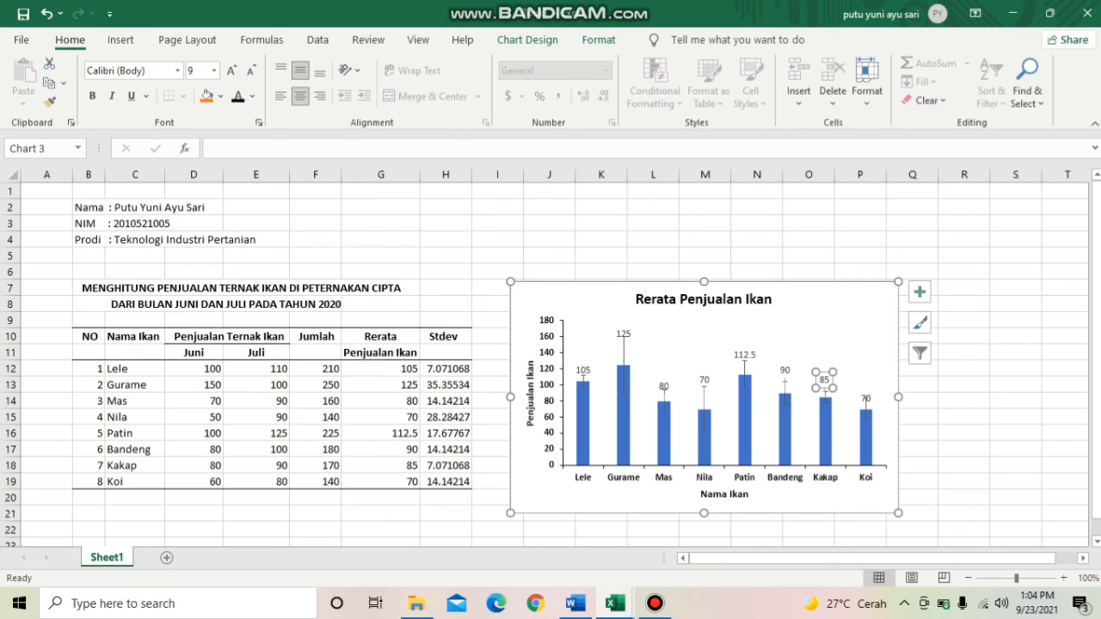
{"action": "left_click", "coordinate": [865, 398]}
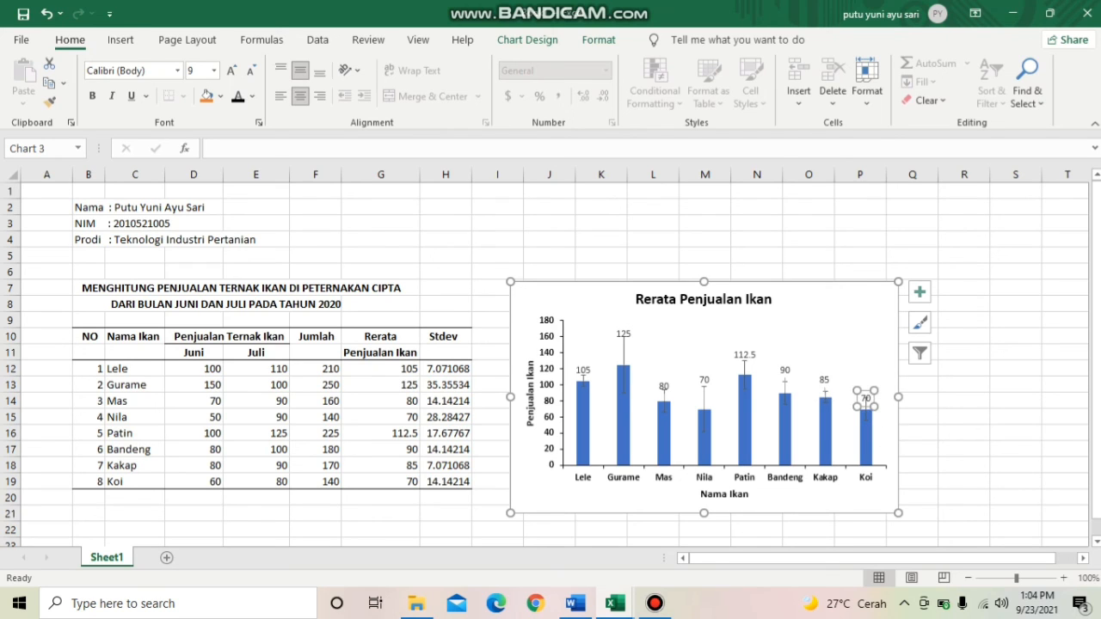
{"action": "left_click_drag", "start_coordinate": [865, 398], "coordinate": [865, 393]}
{"action": "left_click", "coordinate": [964, 464]}
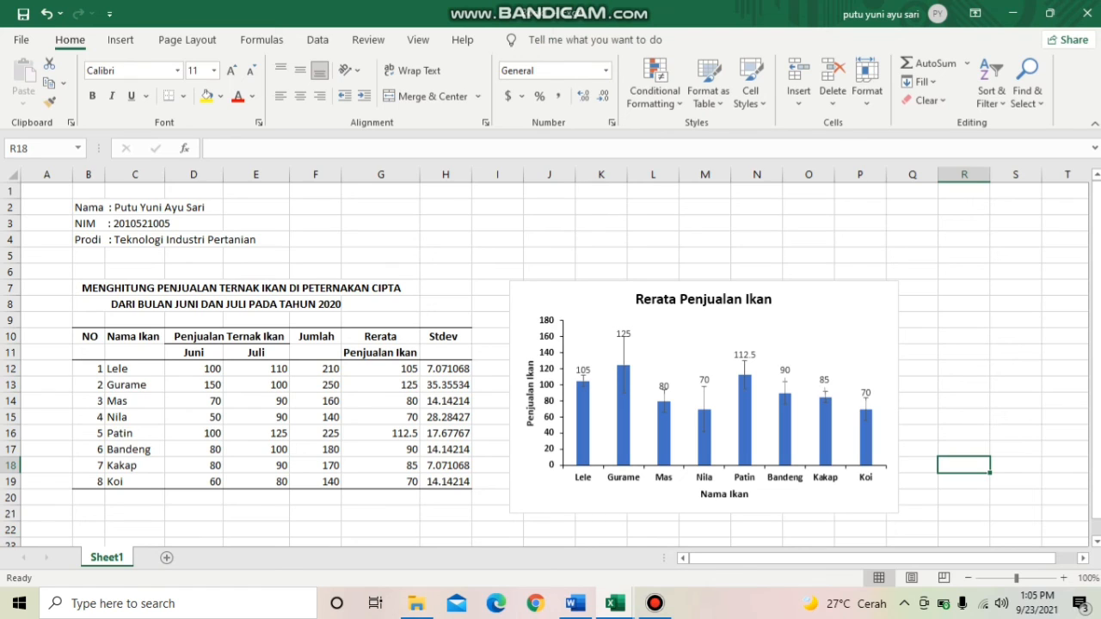
{"action": "mouse_move", "coordinate": [745, 439]}
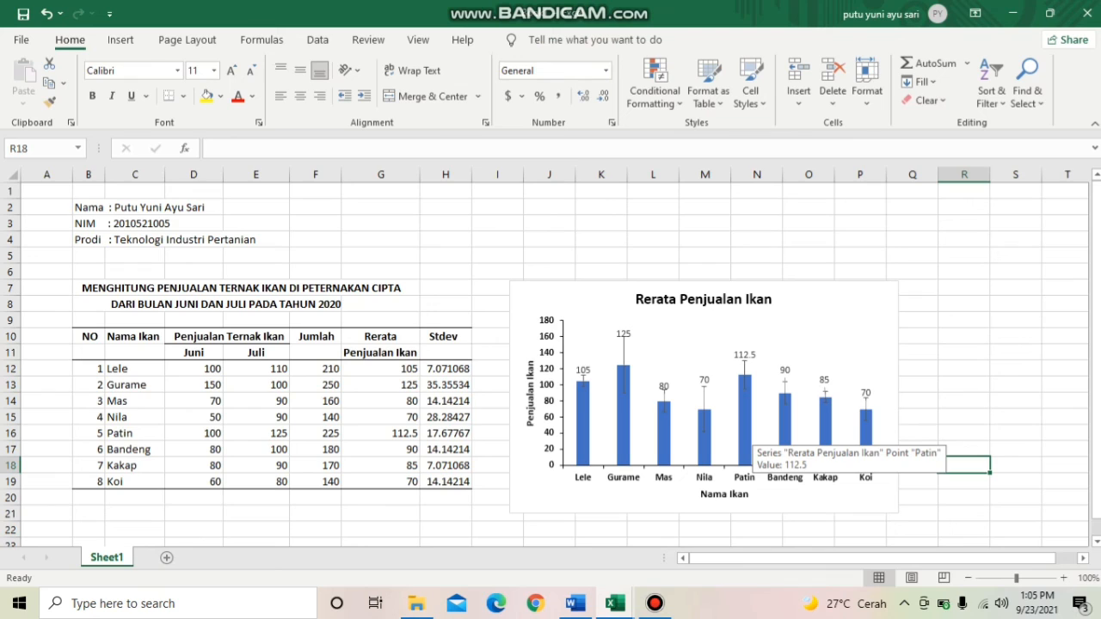